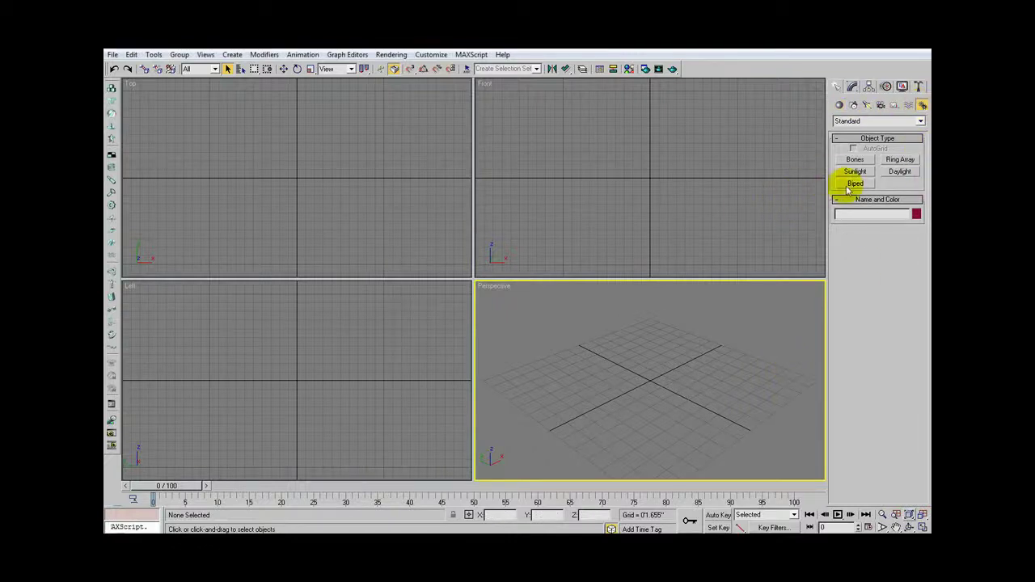
Create biped Bip01 by dragging upward at the grid centre and set its body type to Classic.
{"action": "left_click", "coordinate": [856, 184]}
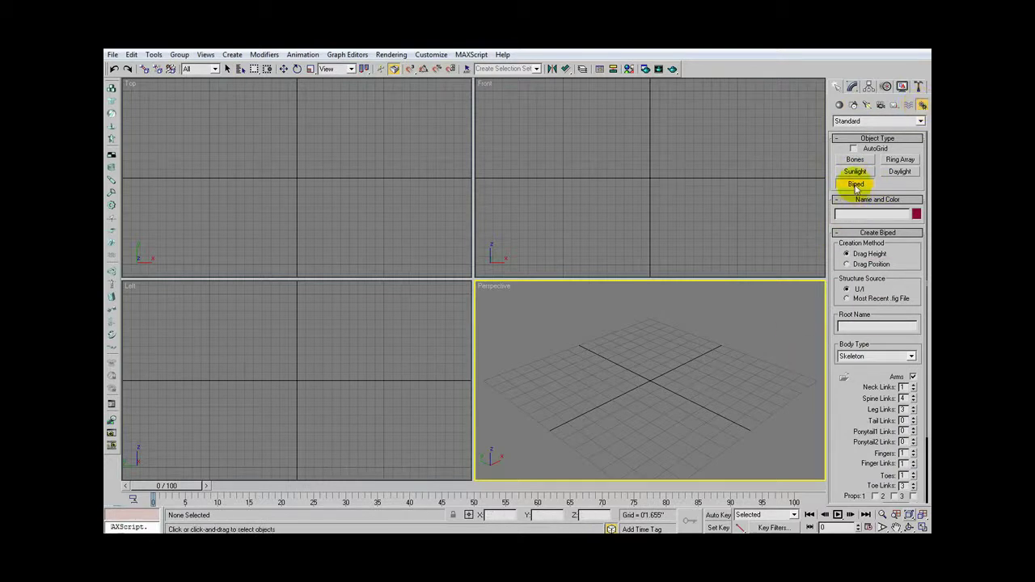
{"action": "left_click_drag", "start_coordinate": [649, 381], "coordinate": [648, 296]}
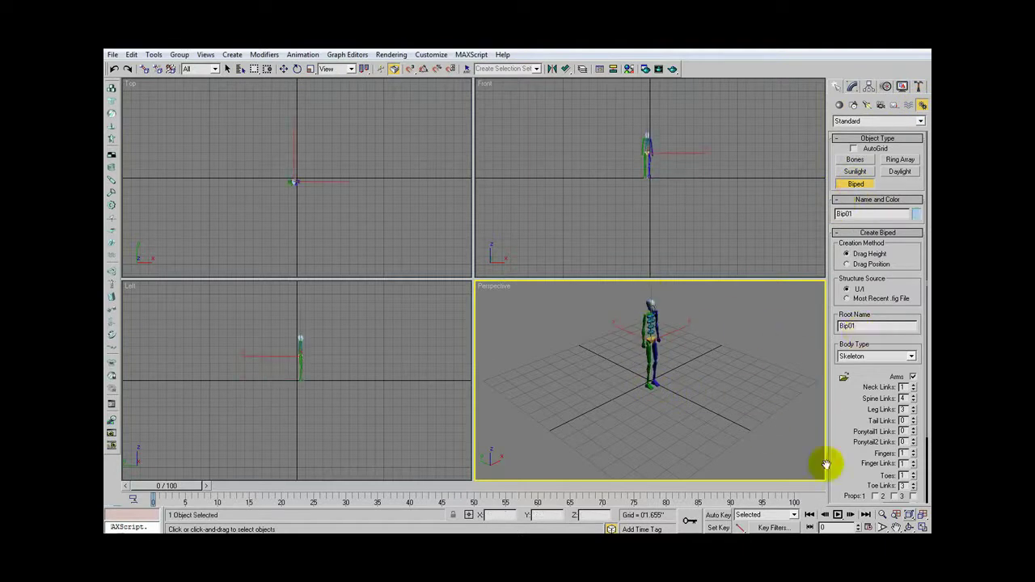
{"action": "left_click", "coordinate": [912, 357]}
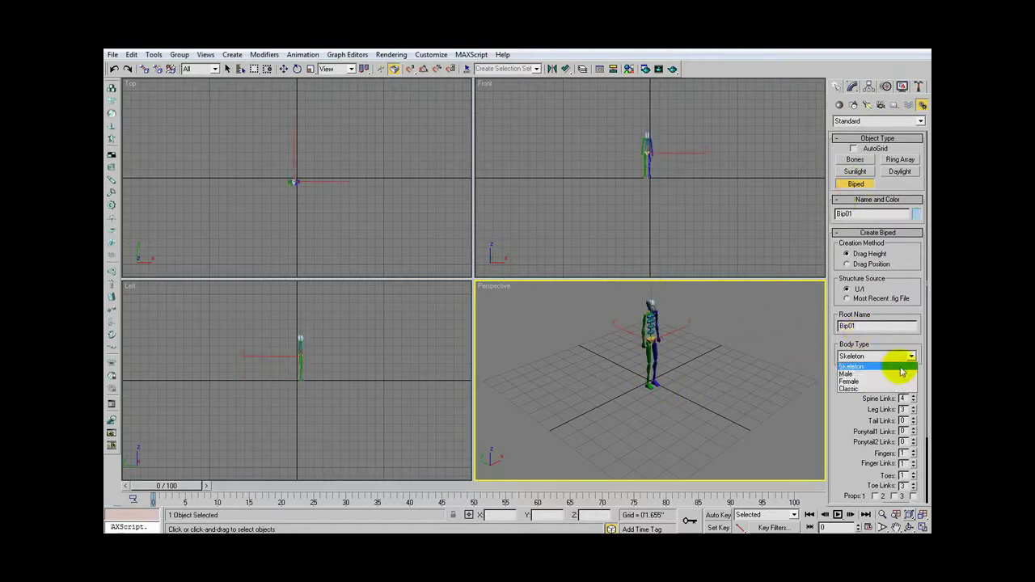
{"action": "left_click", "coordinate": [877, 376]}
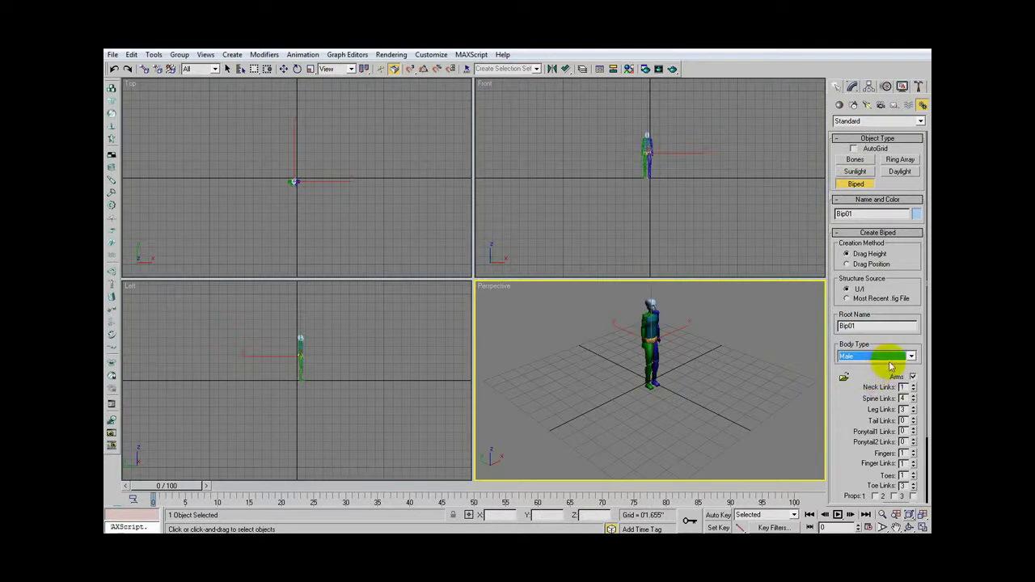
{"action": "scroll", "coordinate": [890, 356], "scroll_direction": "down", "scroll_amount": 2}
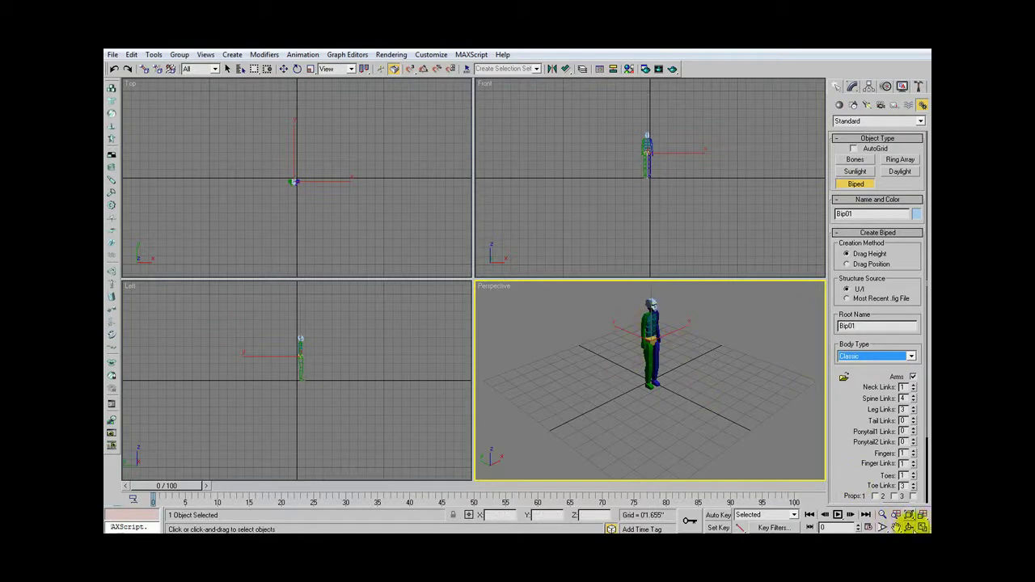
Maximize the Perspective viewport and orbit, pan and zoom so the biped faces the camera.
{"action": "left_click", "coordinate": [922, 526]}
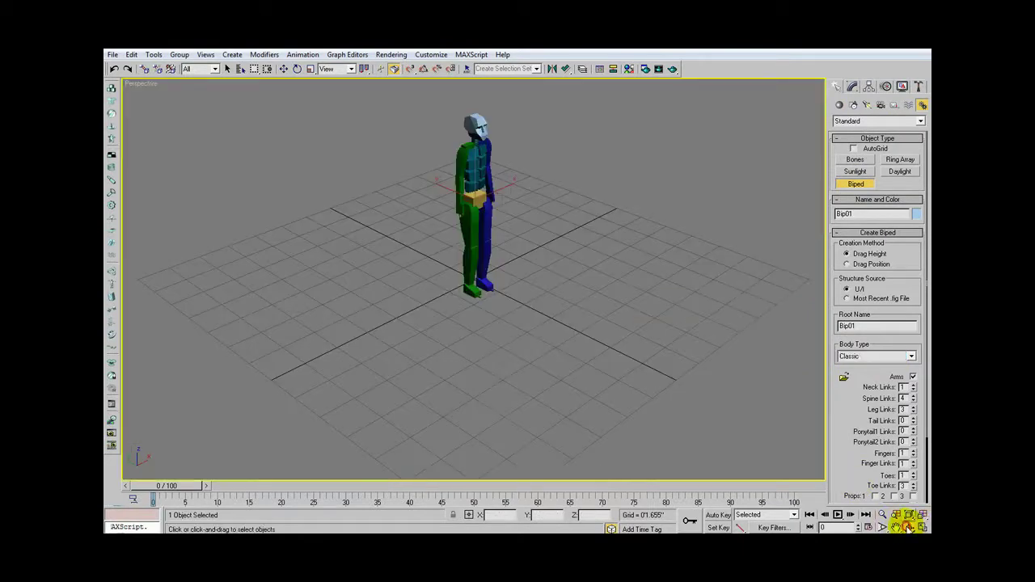
{"action": "left_click", "coordinate": [909, 526]}
{"action": "left_click_drag", "start_coordinate": [536, 270], "coordinate": [480, 257]}
{"action": "left_click", "coordinate": [894, 527]}
{"action": "scroll", "coordinate": [489, 290], "scroll_direction": "up", "scroll_amount": 2}
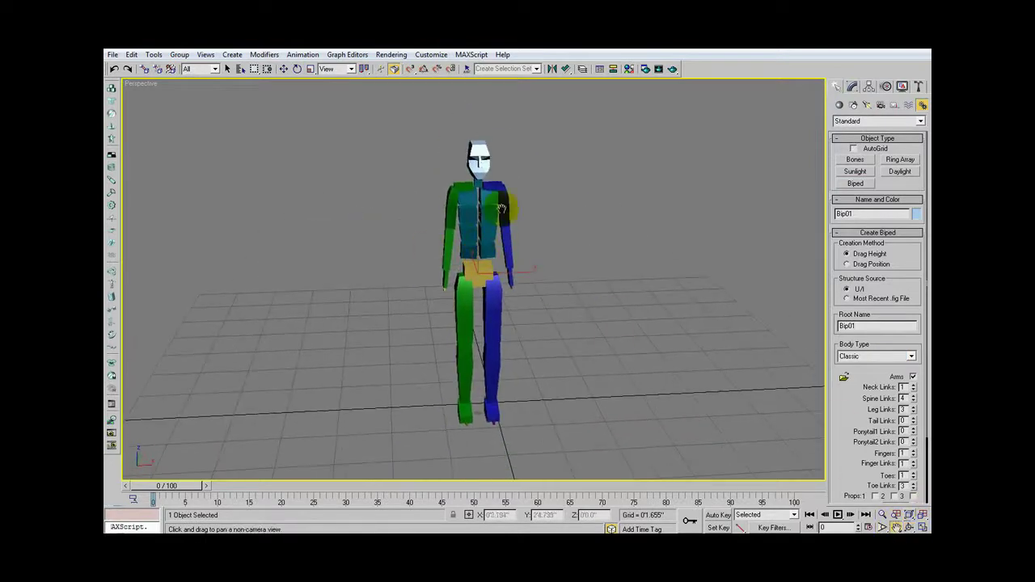
Move Bip01's left hand in to rest at the hip, bending the left elbow.
{"action": "left_click", "coordinate": [298, 69]}
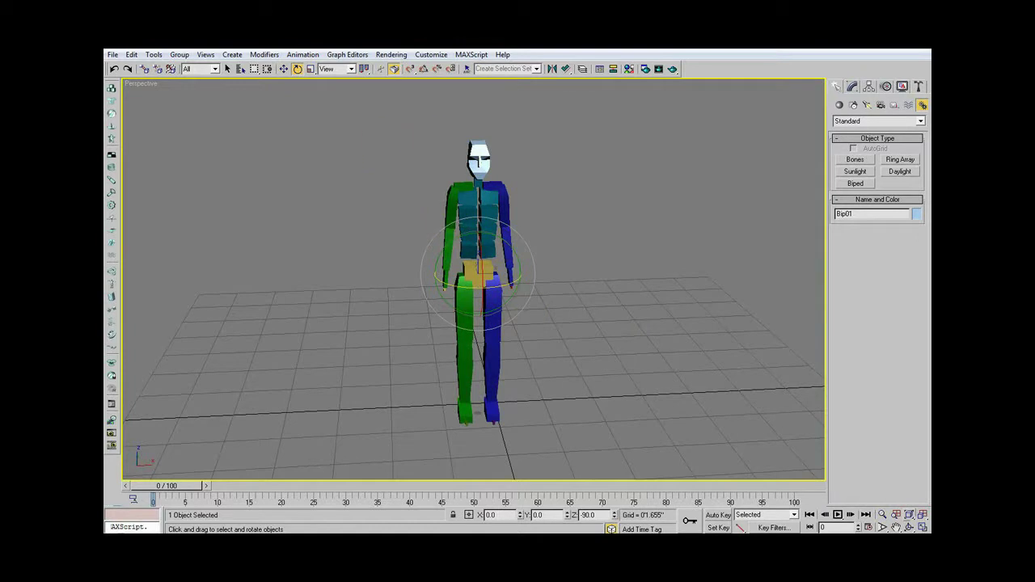
{"action": "left_click", "coordinate": [283, 69]}
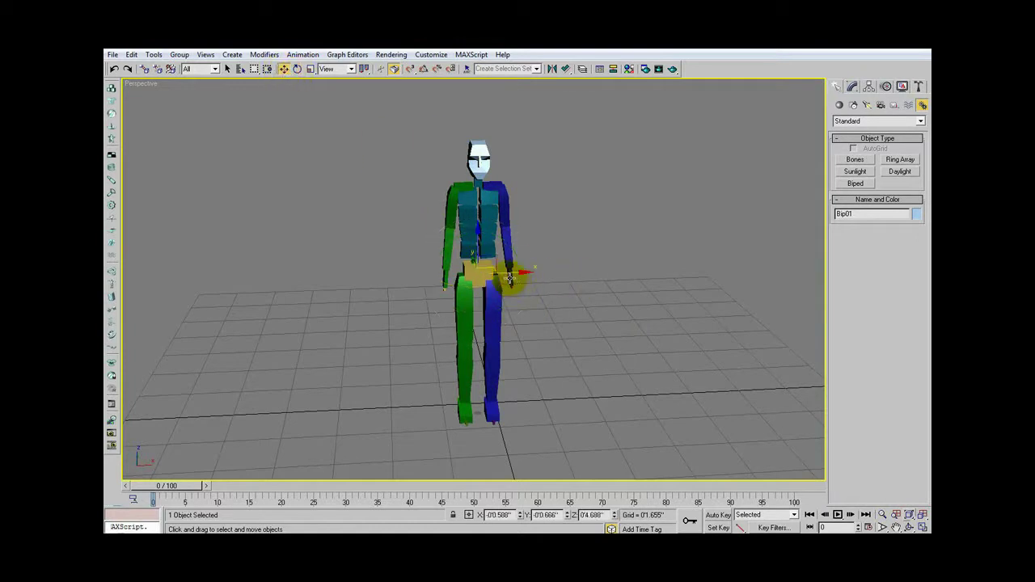
{"action": "left_click_drag", "start_coordinate": [510, 278], "coordinate": [533, 243]}
{"action": "left_click", "coordinate": [909, 528]}
{"action": "left_click_drag", "start_coordinate": [559, 364], "coordinate": [474, 340]}
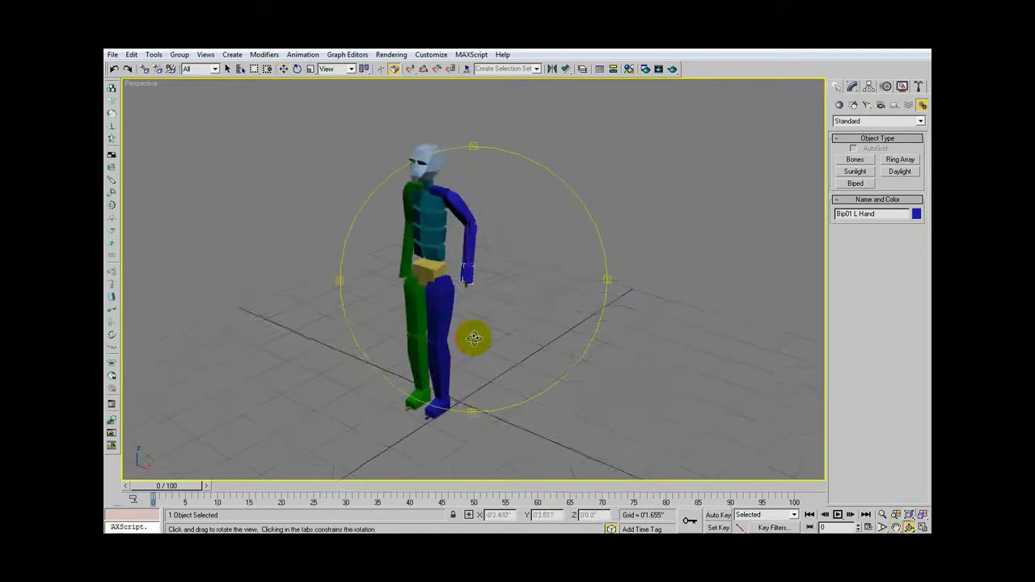
{"action": "left_click", "coordinate": [288, 70]}
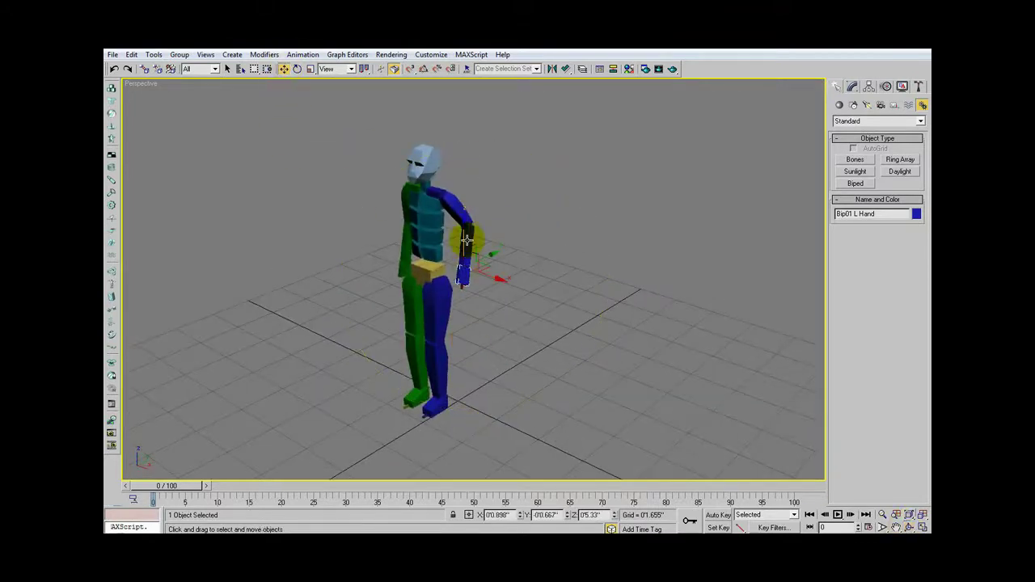
{"action": "left_click_drag", "start_coordinate": [485, 259], "coordinate": [458, 235]}
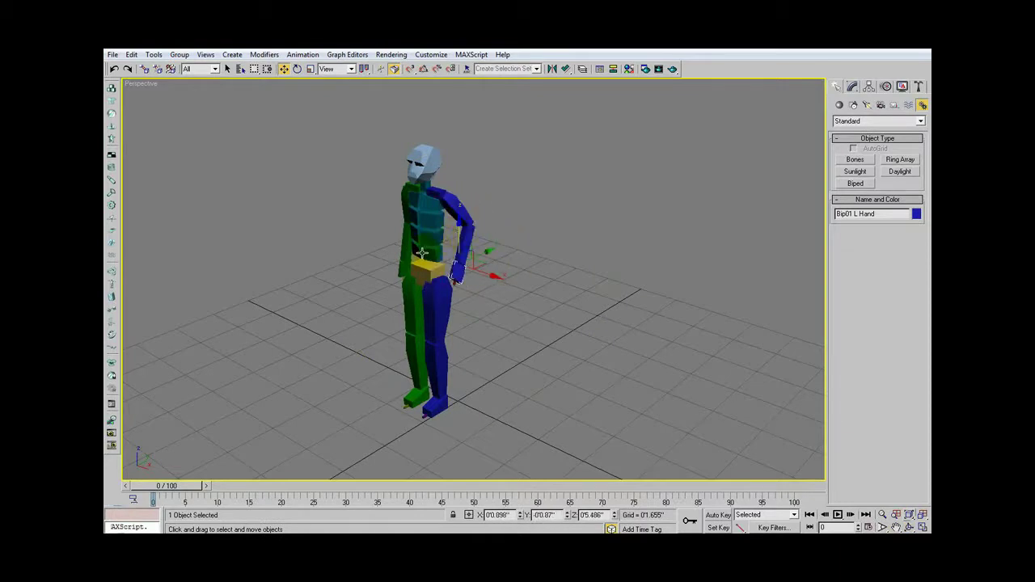
{"action": "left_click", "coordinate": [422, 254]}
Rotate Bip01 Spine and Spine1 to give the torso a slight twist and tilt.
{"action": "left_click", "coordinate": [298, 69]}
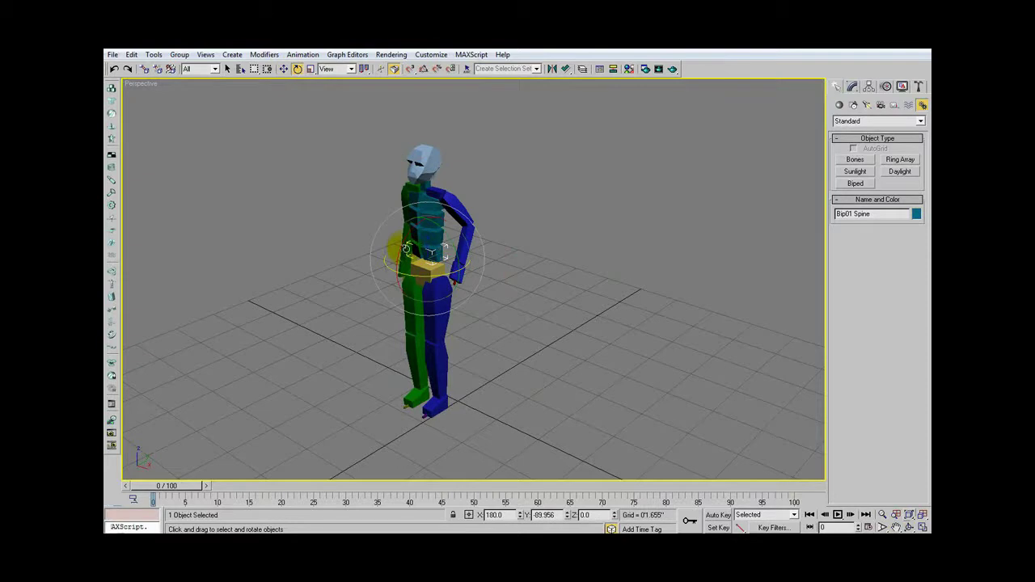
{"action": "left_click_drag", "start_coordinate": [407, 249], "coordinate": [393, 249]}
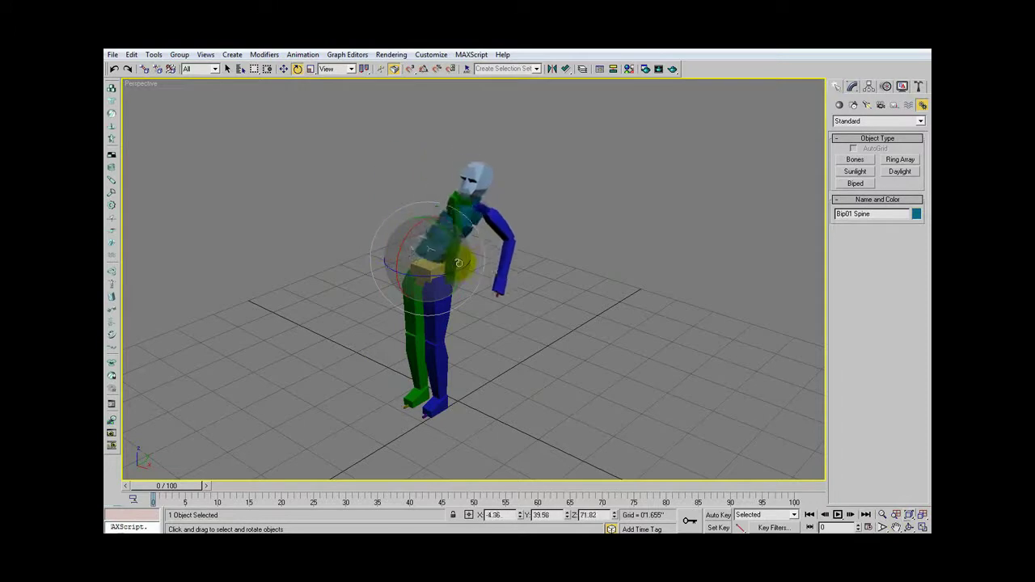
{"action": "left_click_drag", "start_coordinate": [458, 262], "coordinate": [410, 274]}
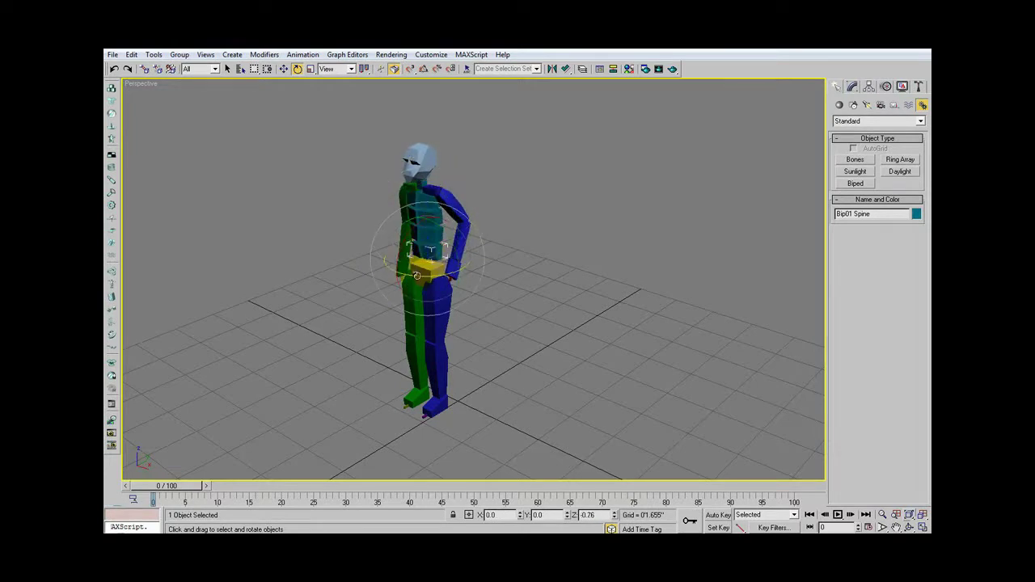
{"action": "mouse_move", "coordinate": [391, 273]}
{"action": "left_mouse_down"}
{"action": "mouse_move", "coordinate": [473, 266]}
{"action": "mouse_move", "coordinate": [343, 259]}
{"action": "mouse_move", "coordinate": [439, 259]}
{"action": "mouse_move", "coordinate": [404, 269]}
{"action": "left_mouse_up"}
{"action": "mouse_move", "coordinate": [410, 221]}
{"action": "left_mouse_down"}
{"action": "mouse_move", "coordinate": [412, 230]}
{"action": "mouse_move", "coordinate": [405, 218]}
{"action": "mouse_move", "coordinate": [420, 218]}
{"action": "left_mouse_up"}
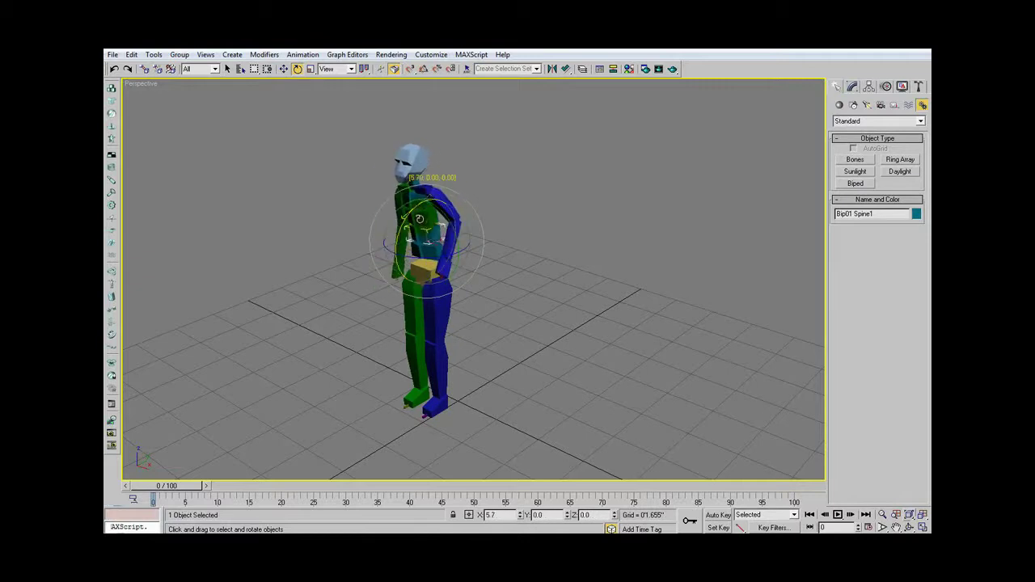
{"action": "left_click", "coordinate": [434, 403]}
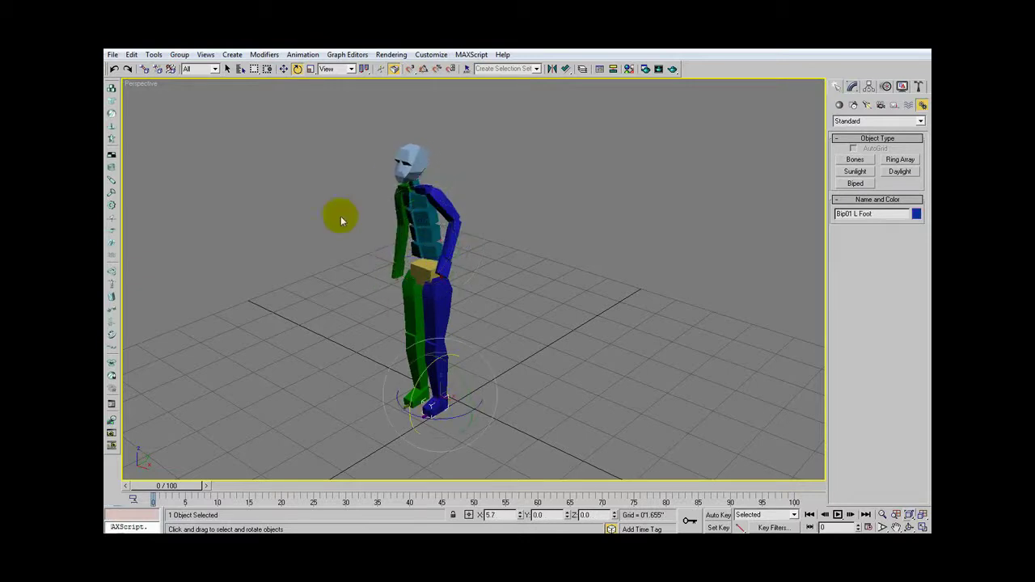
Move Bip01 L Foot up and slightly forward so the left knee bends.
{"action": "left_click", "coordinate": [284, 69]}
{"action": "left_click_drag", "start_coordinate": [439, 372], "coordinate": [466, 397]}
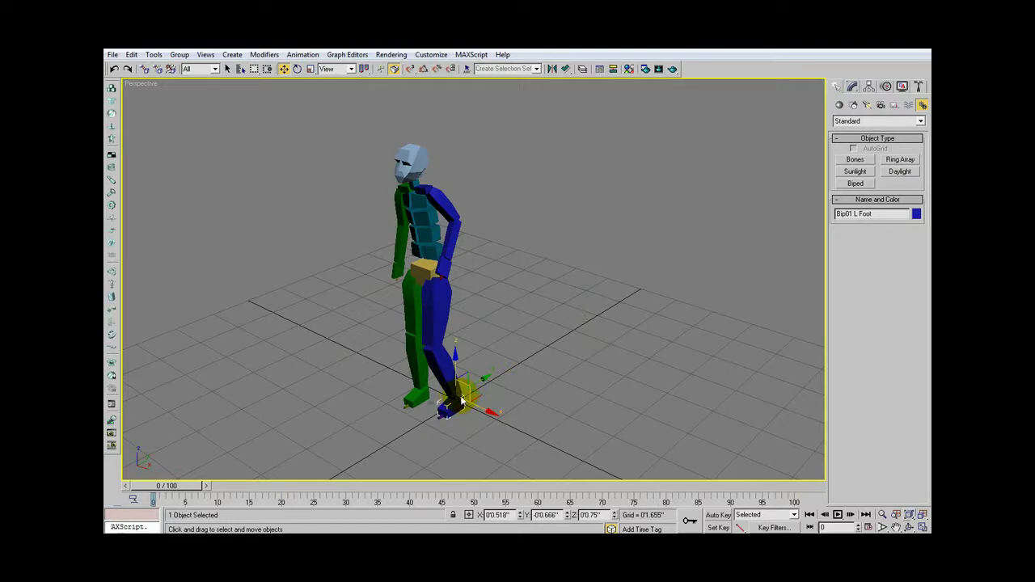
{"action": "mouse_move", "coordinate": [463, 389]}
{"action": "left_mouse_down"}
{"action": "mouse_move", "coordinate": [474, 372]}
{"action": "mouse_move", "coordinate": [450, 397]}
{"action": "mouse_move", "coordinate": [473, 345]}
{"action": "mouse_move", "coordinate": [477, 382]}
{"action": "mouse_move", "coordinate": [485, 347]}
{"action": "mouse_move", "coordinate": [450, 377]}
{"action": "mouse_move", "coordinate": [372, 353]}
{"action": "mouse_move", "coordinate": [418, 433]}
{"action": "mouse_move", "coordinate": [569, 300]}
{"action": "mouse_move", "coordinate": [573, 259]}
{"action": "mouse_move", "coordinate": [439, 388]}
{"action": "mouse_move", "coordinate": [395, 371]}
{"action": "mouse_move", "coordinate": [463, 402]}
{"action": "mouse_move", "coordinate": [462, 358]}
{"action": "mouse_move", "coordinate": [359, 288]}
{"action": "mouse_move", "coordinate": [536, 304]}
{"action": "mouse_move", "coordinate": [568, 356]}
{"action": "mouse_move", "coordinate": [462, 347]}
{"action": "mouse_move", "coordinate": [435, 368]}
{"action": "mouse_move", "coordinate": [469, 369]}
{"action": "left_mouse_up"}
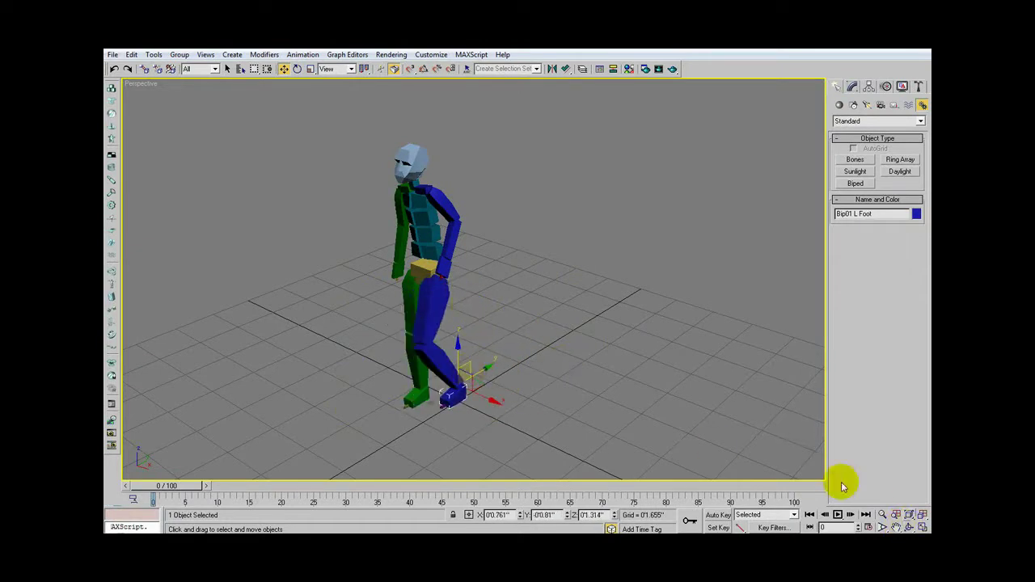
{"action": "left_click", "coordinate": [909, 528]}
Select the biped's pelvis and turn on Mixer Mode in the Motion panel's Biped rollout.
{"action": "left_click_drag", "start_coordinate": [354, 341], "coordinate": [482, 300]}
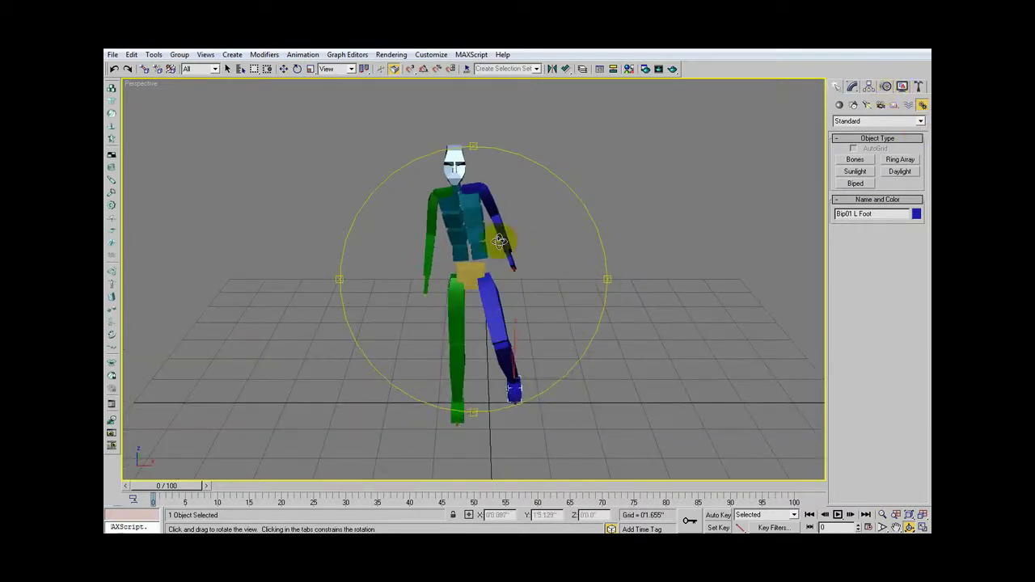
{"action": "left_click", "coordinate": [284, 69]}
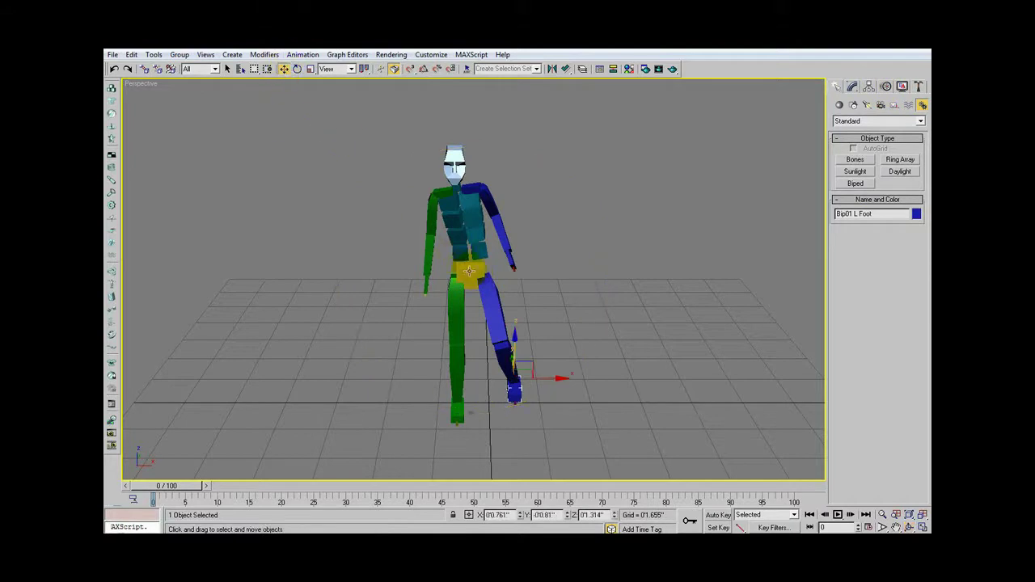
{"action": "left_click", "coordinate": [465, 268]}
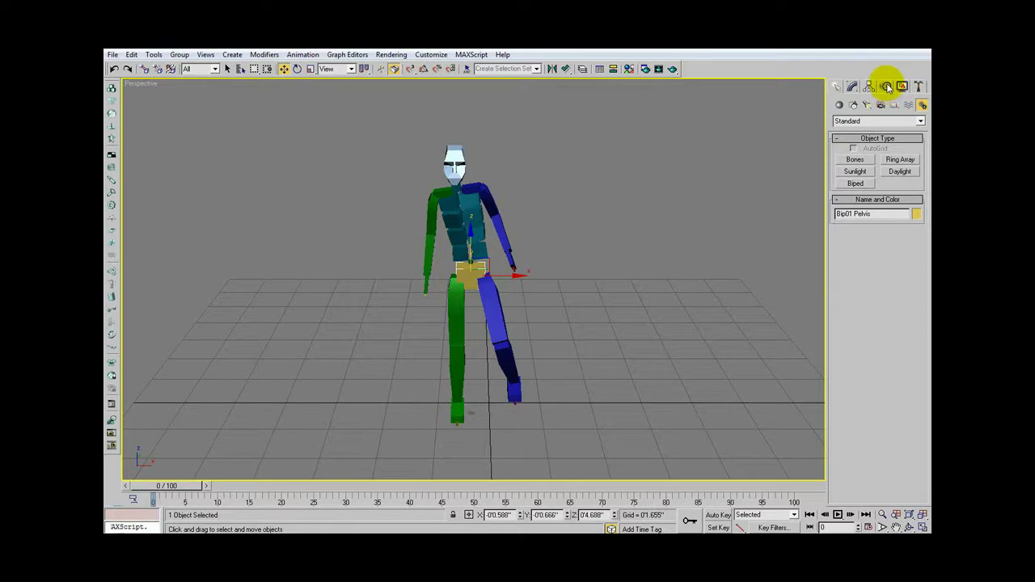
{"action": "left_click", "coordinate": [887, 86]}
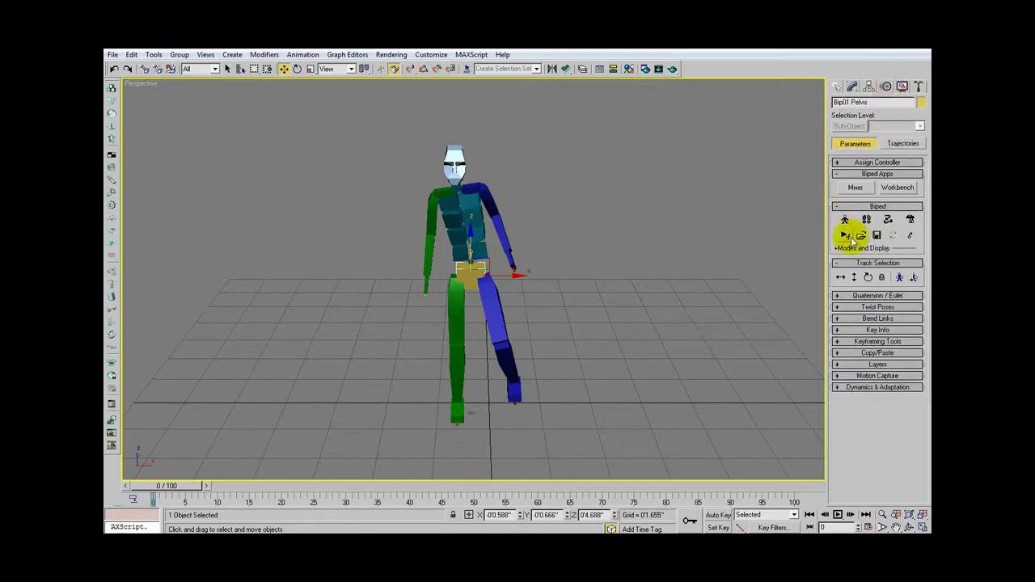
{"action": "left_click", "coordinate": [911, 221]}
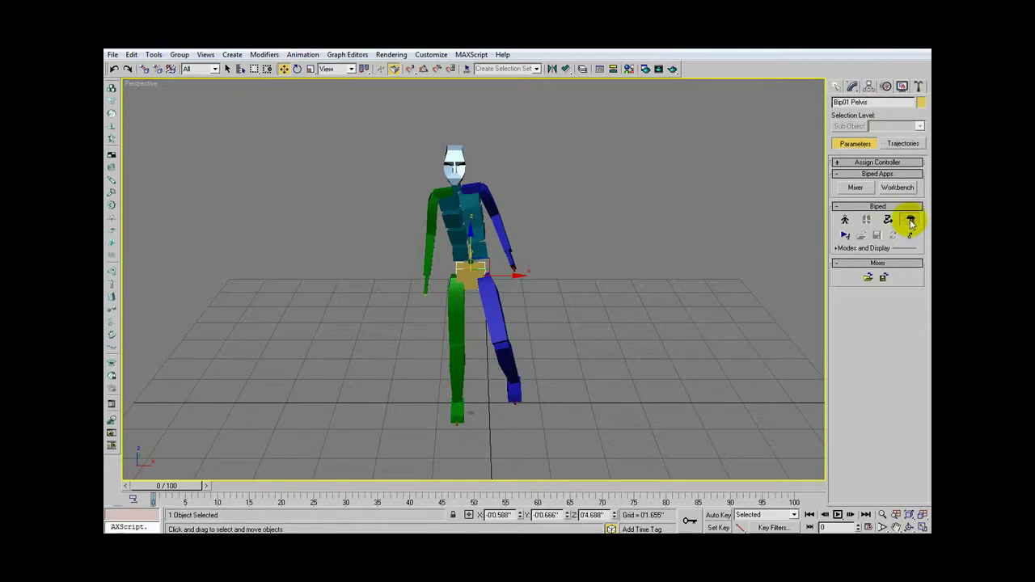
Open the Motion Mixer from Biped Apps and position it across the bottom of the viewport.
{"action": "left_click", "coordinate": [856, 187]}
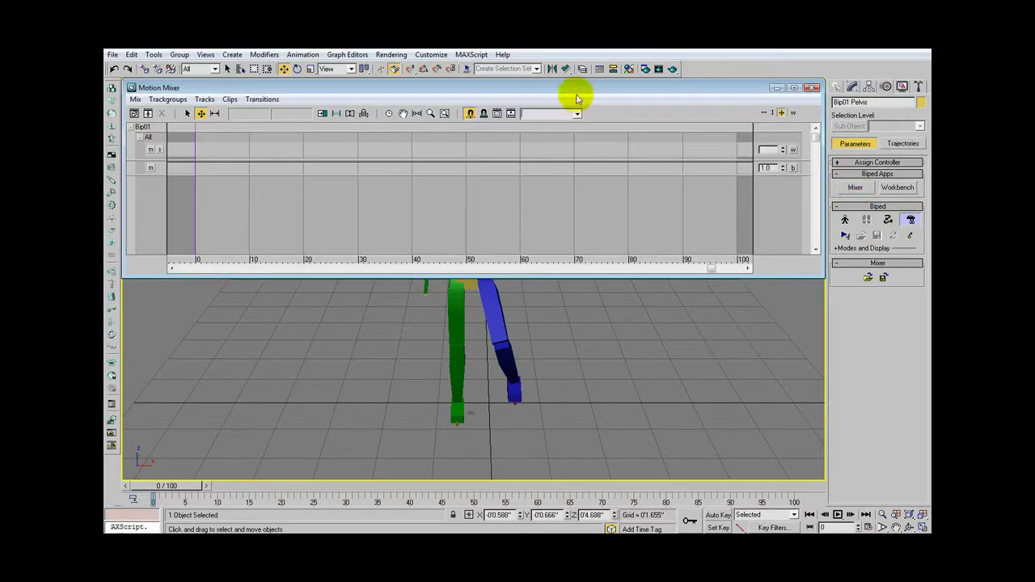
{"action": "left_click_drag", "start_coordinate": [580, 88], "coordinate": [591, 385]}
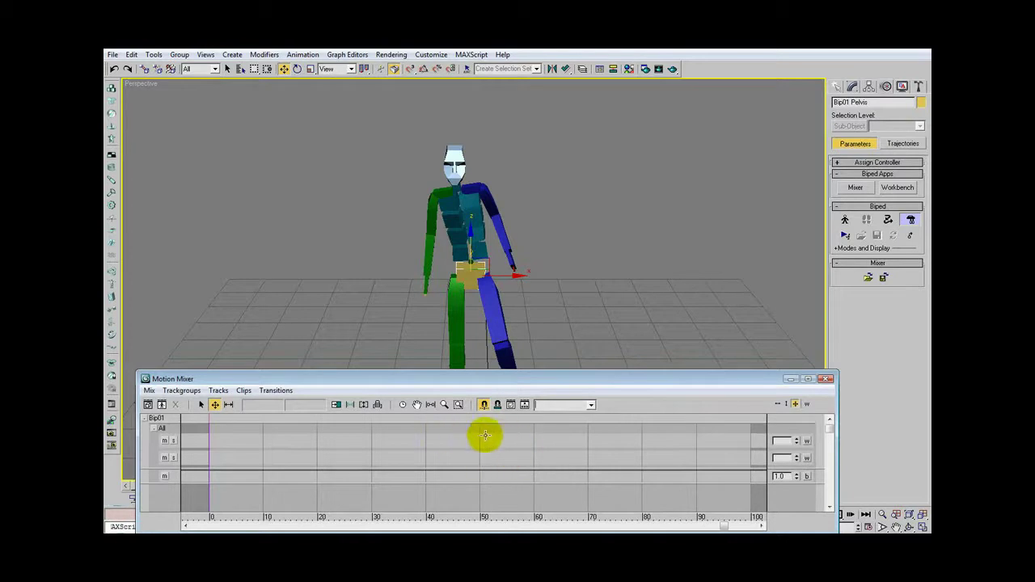
Convert the first mixer track to a transition track and reframe the Perspective view.
{"action": "right_click", "coordinate": [389, 444]}
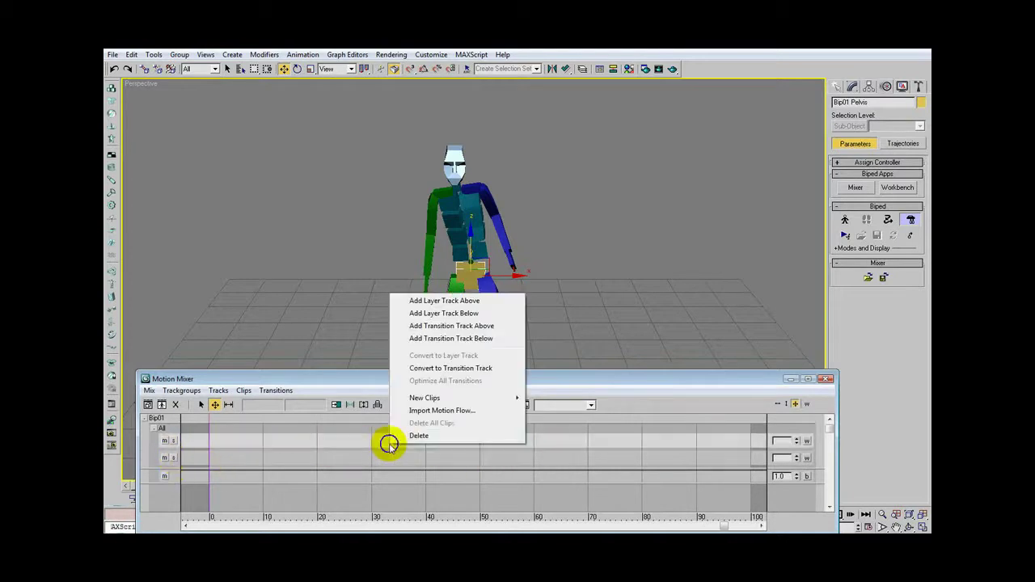
{"action": "left_click", "coordinate": [451, 368]}
{"action": "mouse_move", "coordinate": [430, 377]}
{"action": "left_mouse_down"}
{"action": "mouse_move", "coordinate": [417, 353]}
{"action": "mouse_move", "coordinate": [422, 371]}
{"action": "left_mouse_up"}
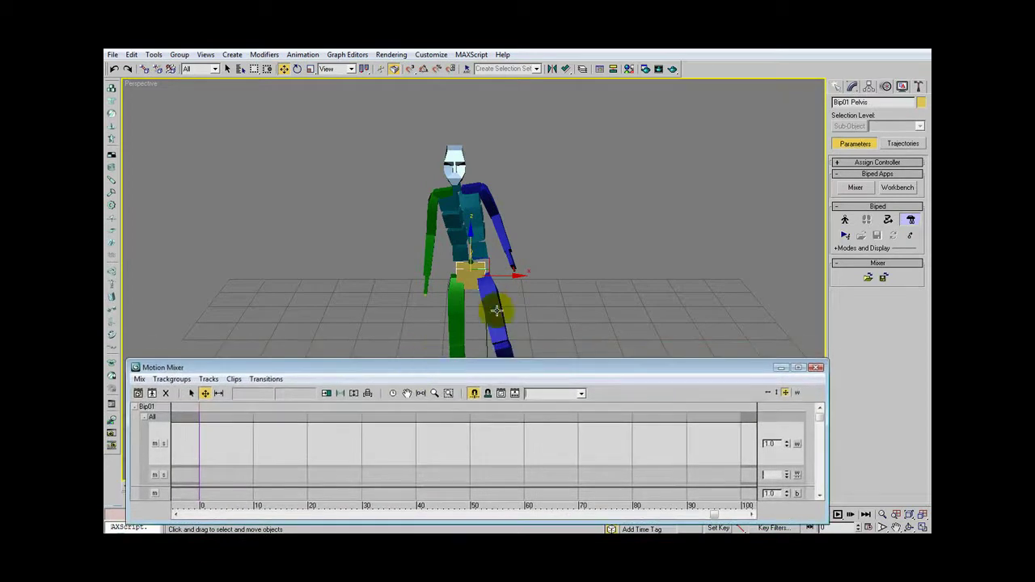
{"action": "left_click", "coordinate": [896, 526]}
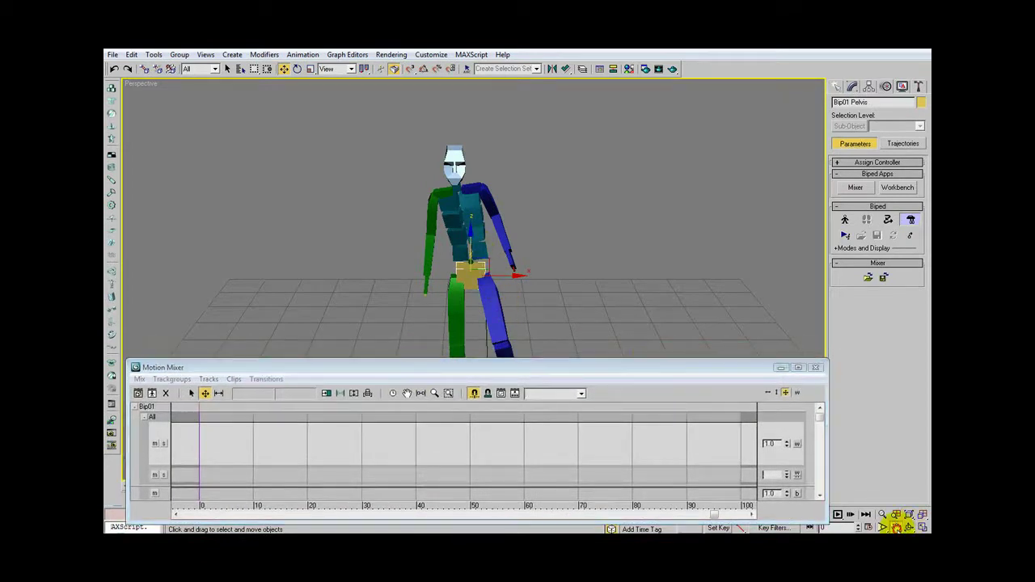
{"action": "mouse_move", "coordinate": [652, 351]}
{"action": "left_mouse_down"}
{"action": "mouse_move", "coordinate": [644, 303]}
{"action": "mouse_move", "coordinate": [603, 257]}
{"action": "mouse_move", "coordinate": [631, 291]}
{"action": "mouse_move", "coordinate": [644, 335]}
{"action": "left_mouse_up"}
{"action": "left_click", "coordinate": [883, 515]}
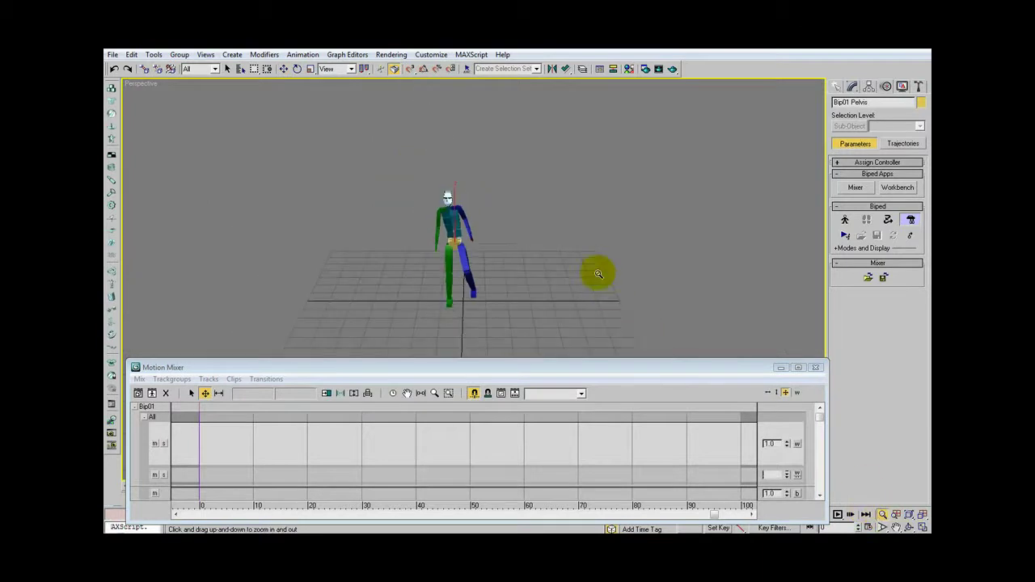
{"action": "left_click_drag", "start_coordinate": [598, 273], "coordinate": [570, 276]}
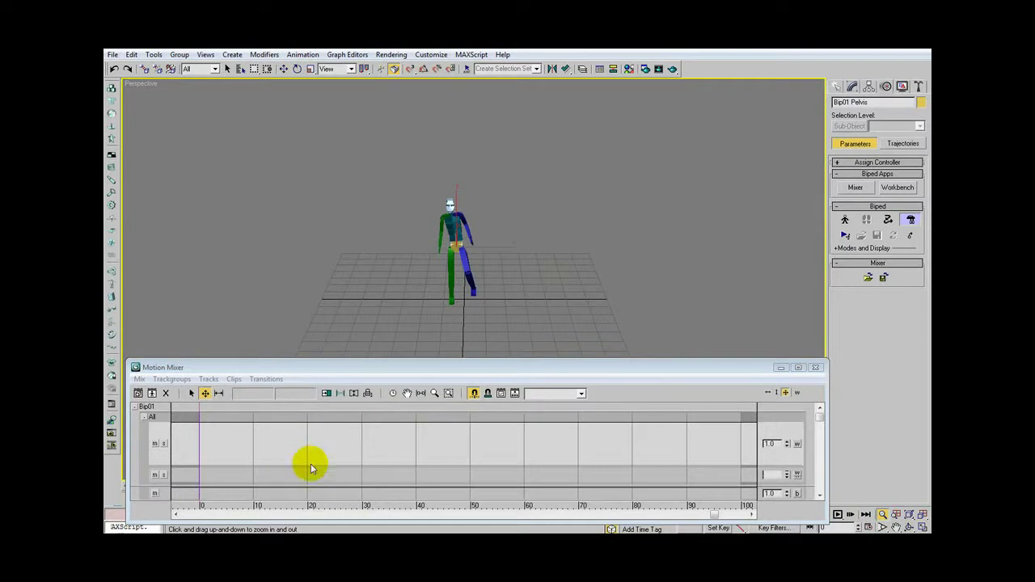
Add Grenade.bip from the Fight folder as a new clip on the transition track.
{"action": "right_click", "coordinate": [407, 451]}
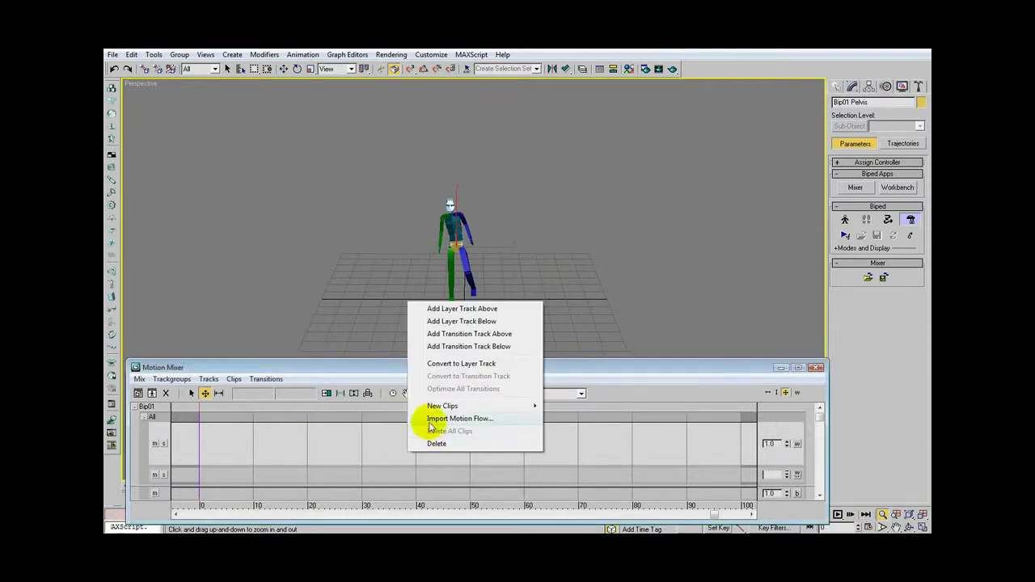
{"action": "mouse_move", "coordinate": [443, 411]}
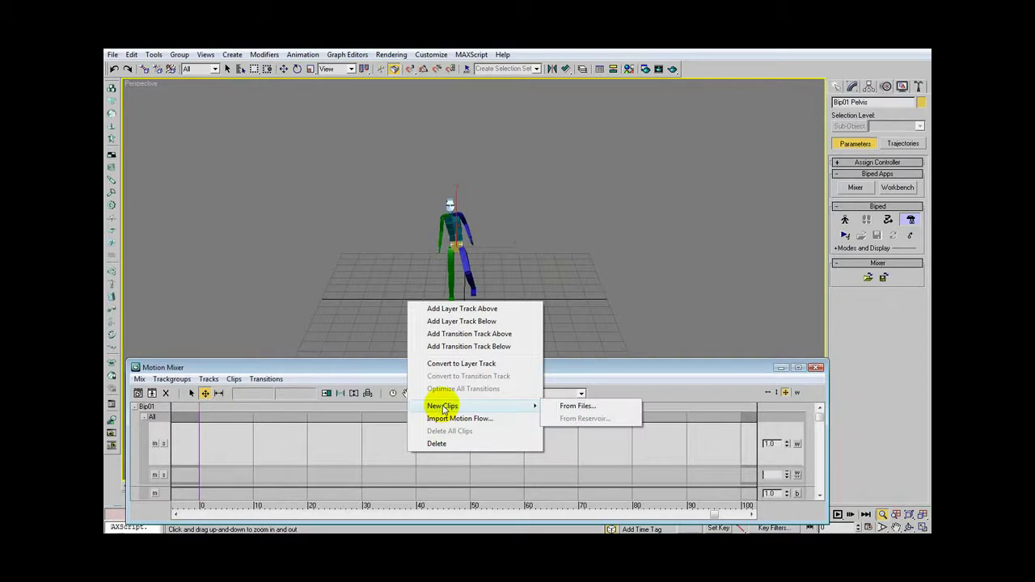
{"action": "left_click", "coordinate": [580, 410]}
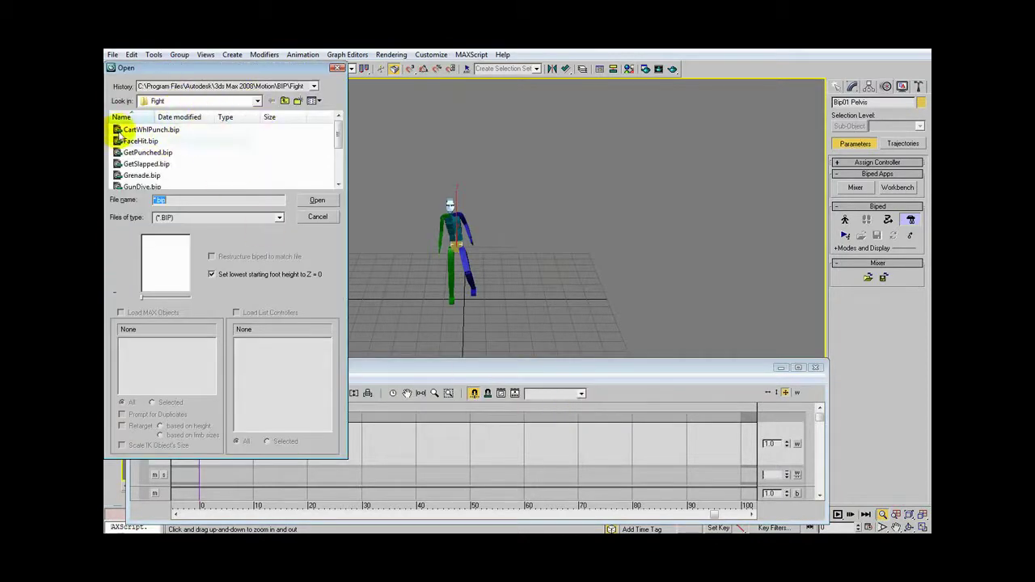
{"action": "left_click", "coordinate": [258, 101]}
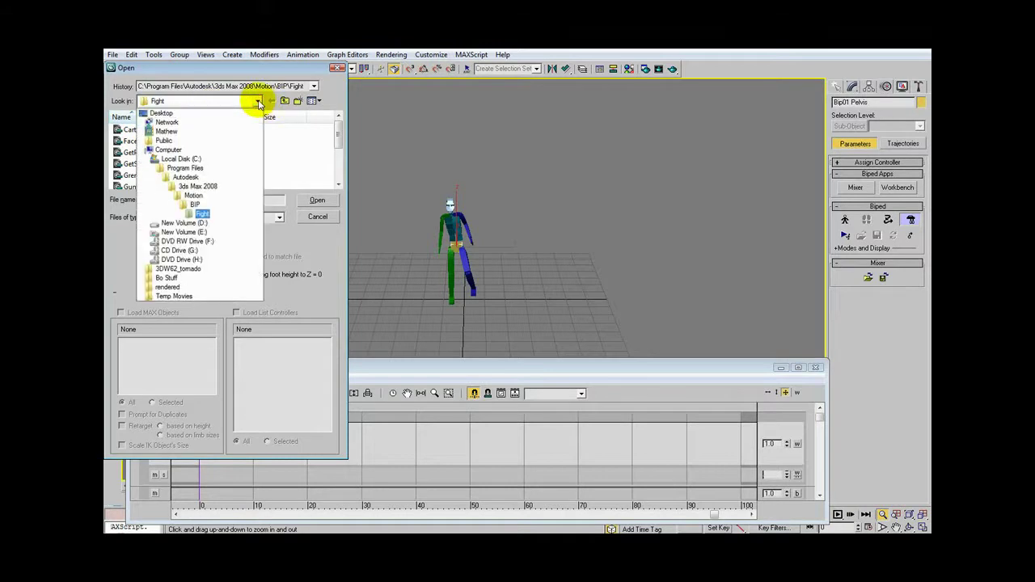
{"action": "left_click", "coordinate": [258, 101]}
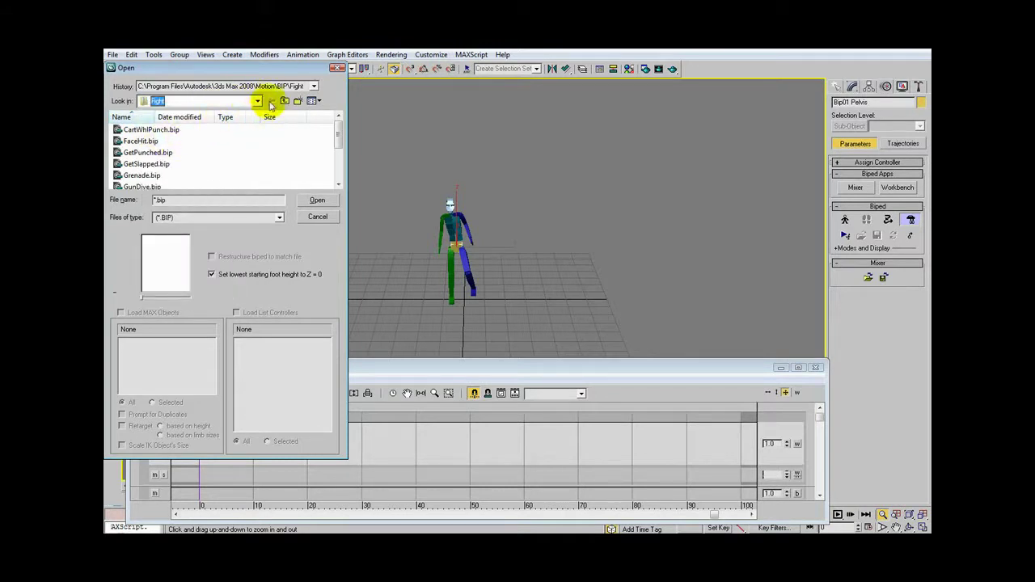
{"action": "left_click", "coordinate": [150, 178]}
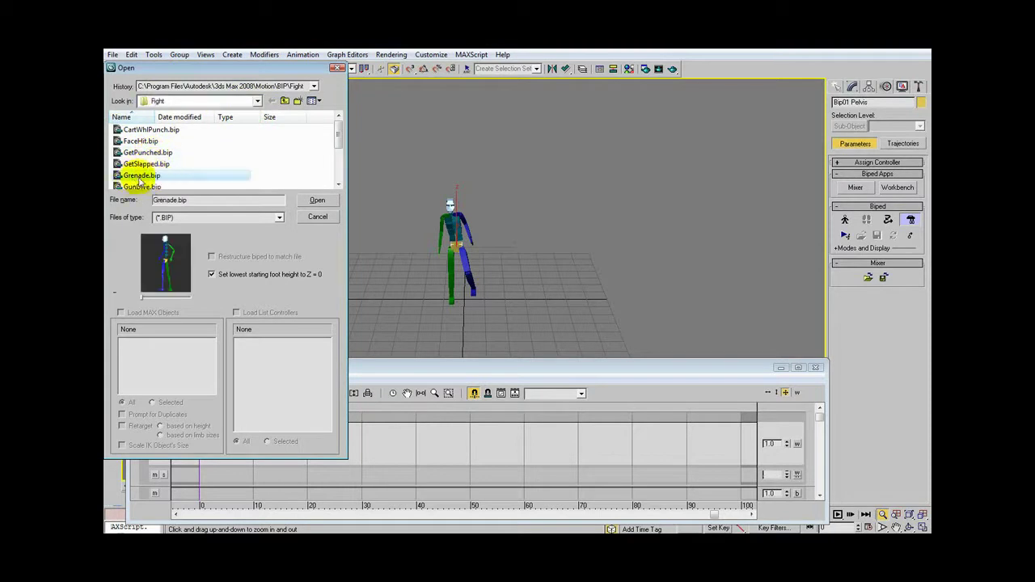
{"action": "left_click", "coordinate": [314, 202]}
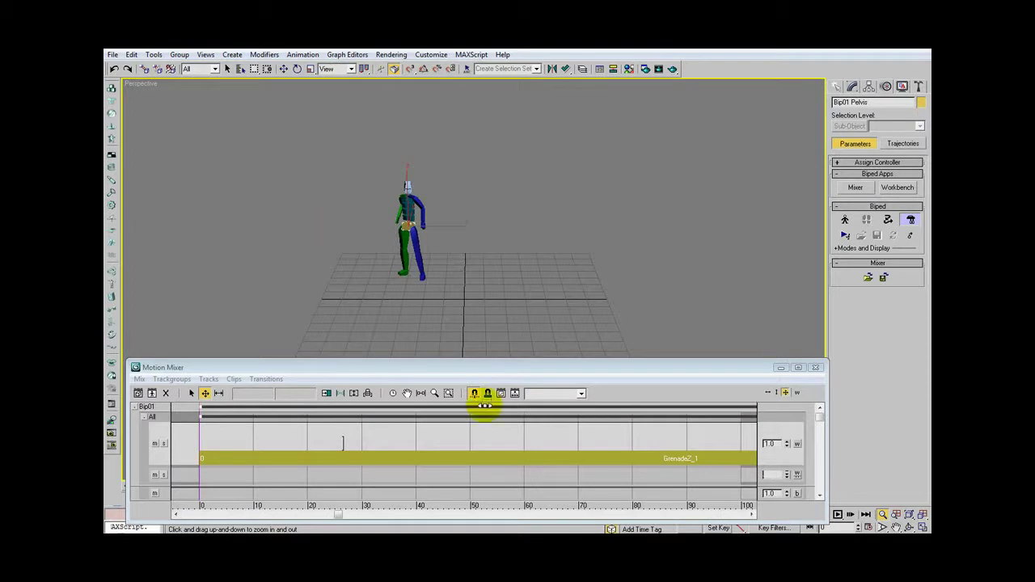
Raise the mixer above the timeline and scrub the grenade throw to frame 84.
{"action": "left_click_drag", "start_coordinate": [441, 368], "coordinate": [441, 314]}
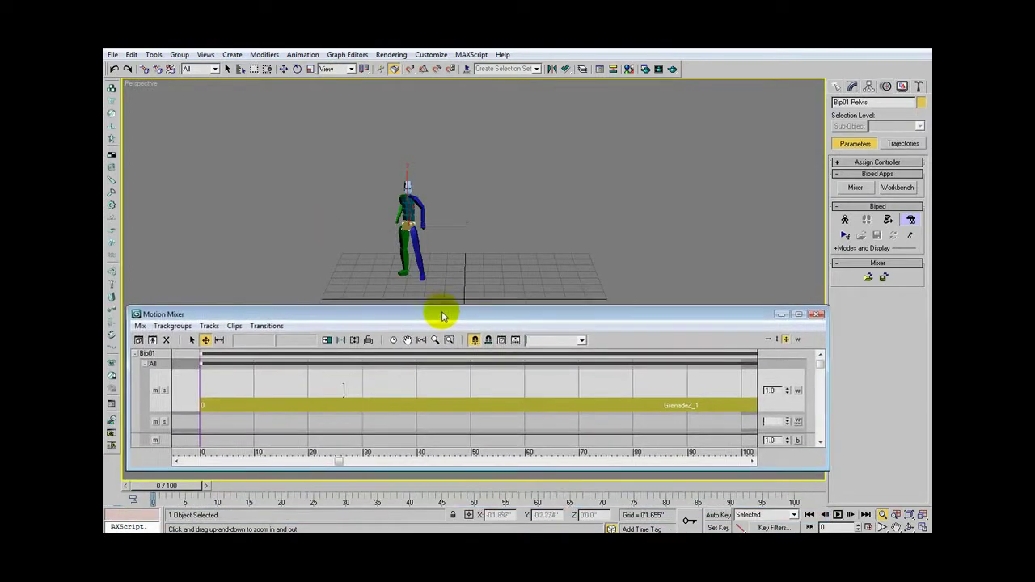
{"action": "left_click_drag", "start_coordinate": [187, 489], "coordinate": [111, 484]}
{"action": "key", "text": "alt+z"}
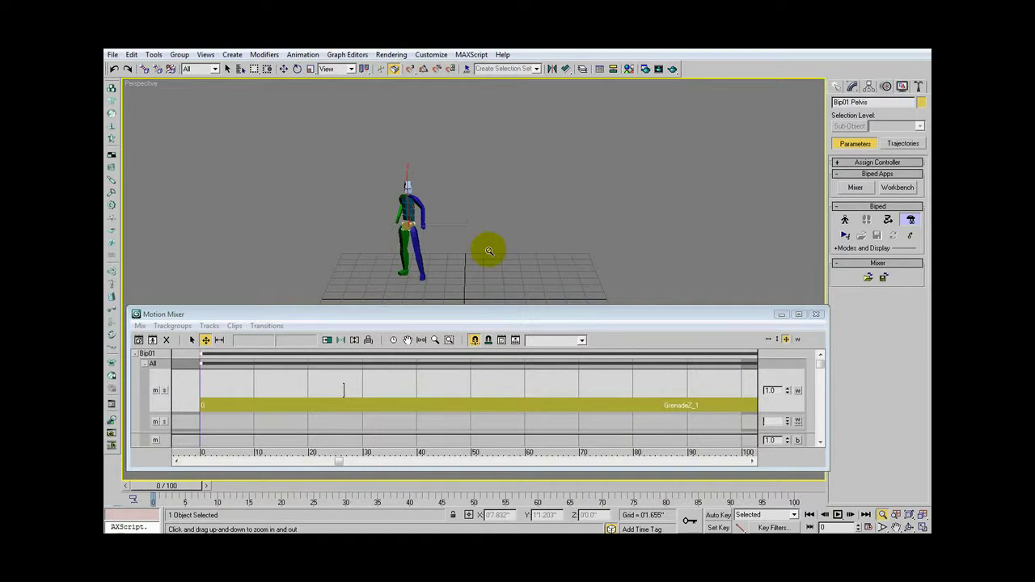
{"action": "left_click", "coordinate": [910, 219]}
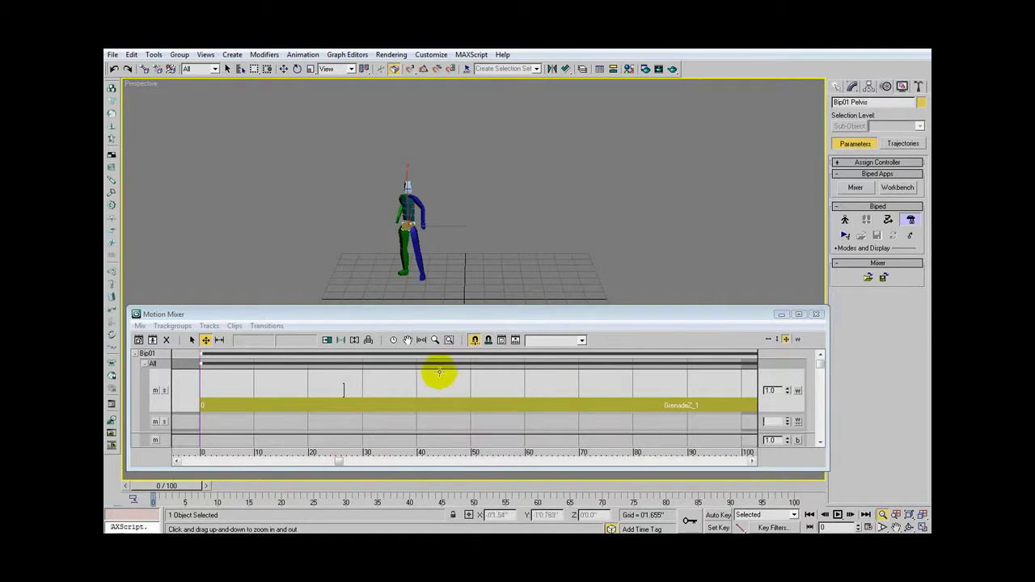
Fit the whole GrenadeZ_1 clip (frames 0–178) in the mixer and scrub to frame 64.
{"action": "left_click", "coordinate": [435, 341]}
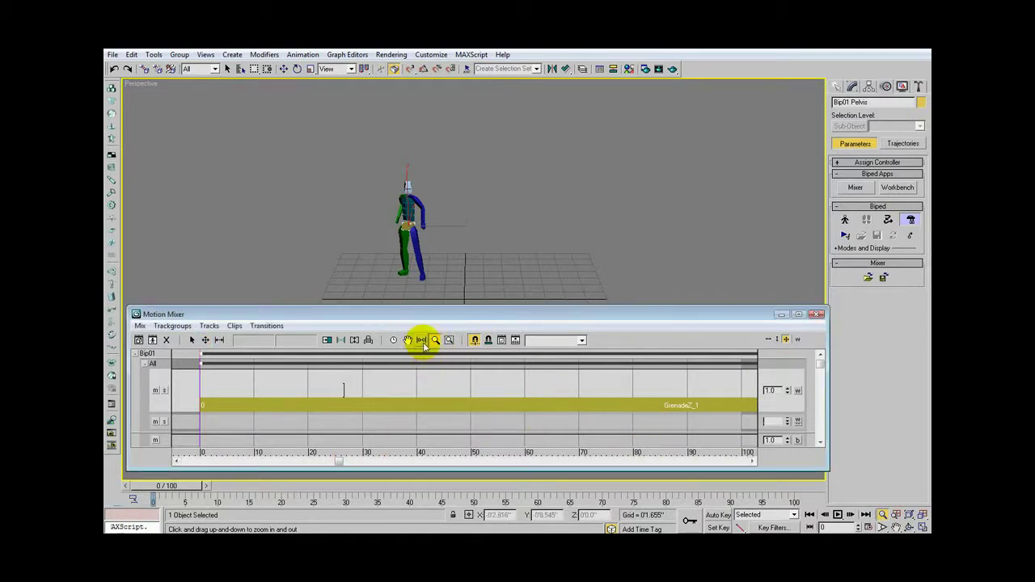
{"action": "left_click", "coordinate": [422, 342]}
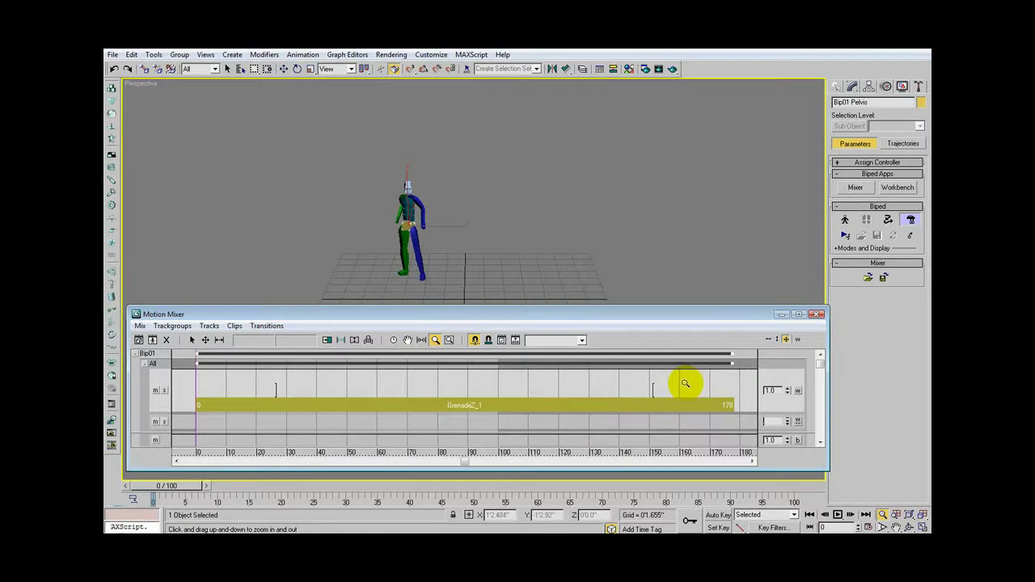
{"action": "left_click_drag", "start_coordinate": [178, 485], "coordinate": [150, 467]}
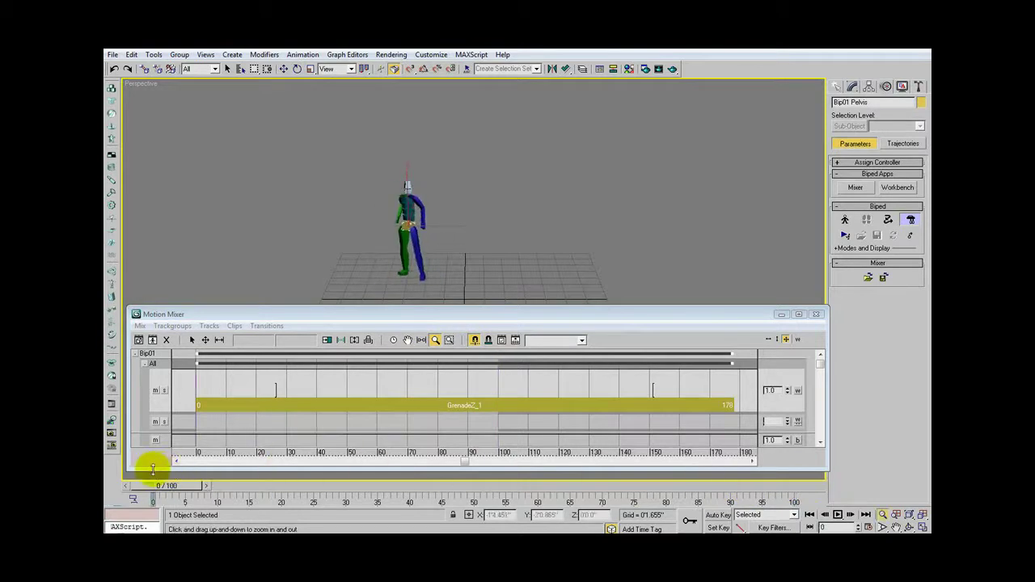
{"action": "right_click", "coordinate": [738, 385]}
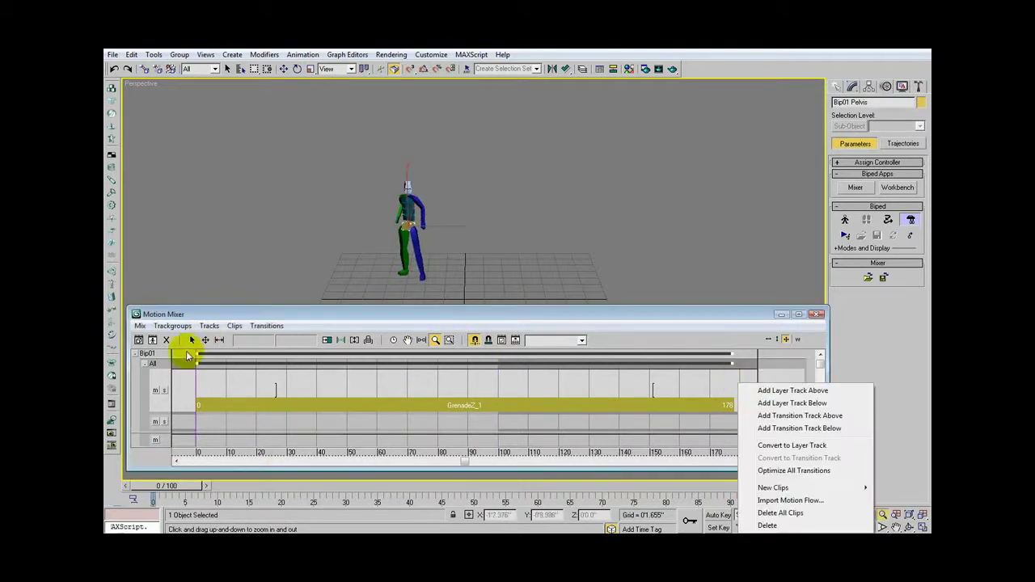
Load GunDive.bip from the Fight folder onto the transition track, starting at frame 151.
{"action": "left_click", "coordinate": [191, 339]}
{"action": "right_click", "coordinate": [733, 394]}
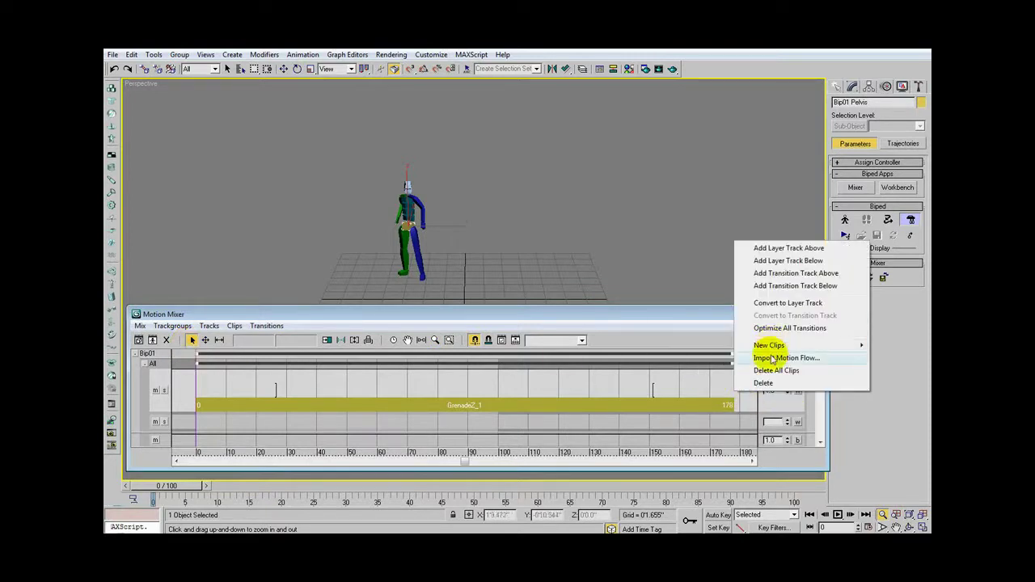
{"action": "mouse_move", "coordinate": [773, 346]}
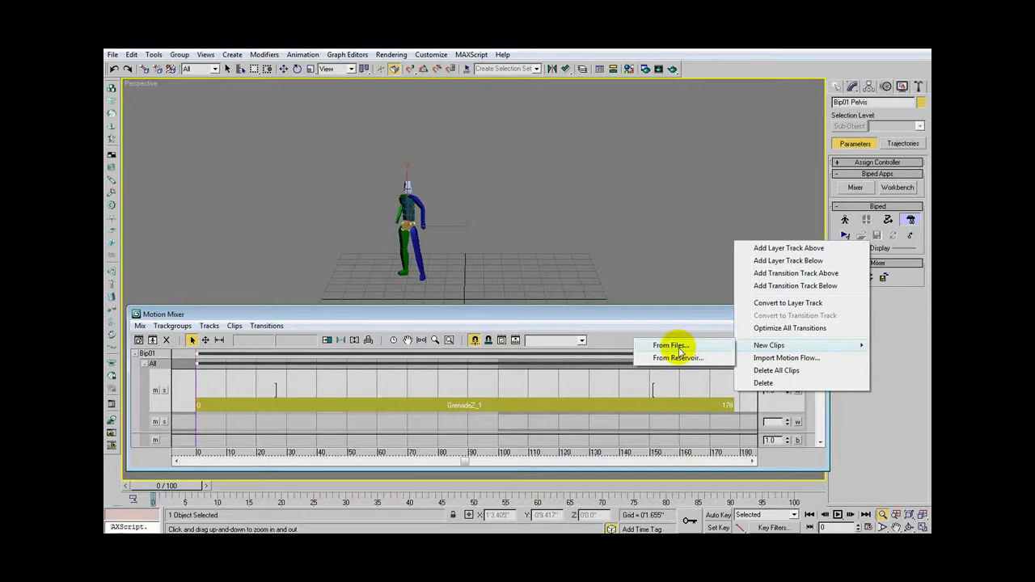
{"action": "left_click", "coordinate": [681, 349]}
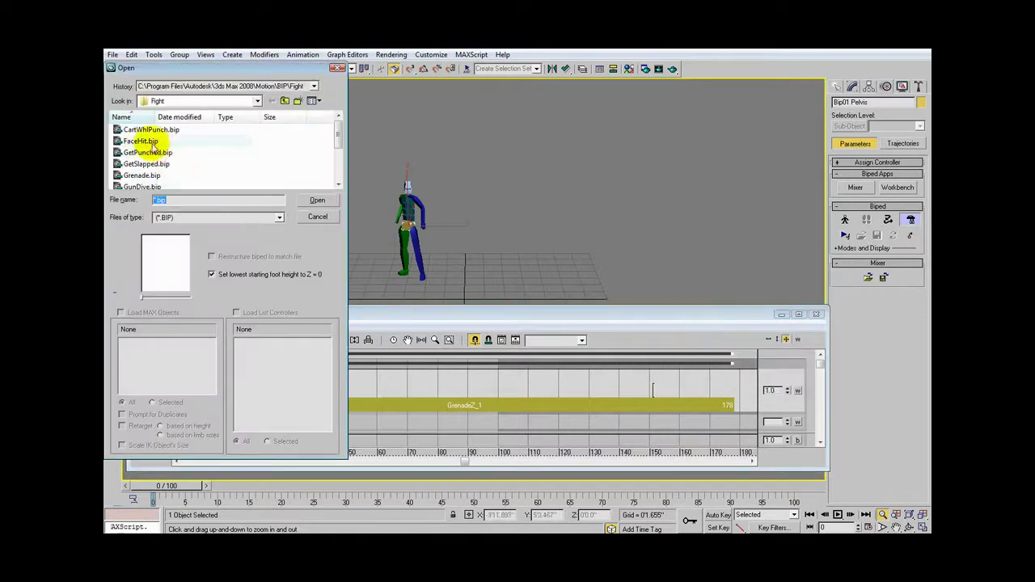
{"action": "left_click", "coordinate": [152, 186]}
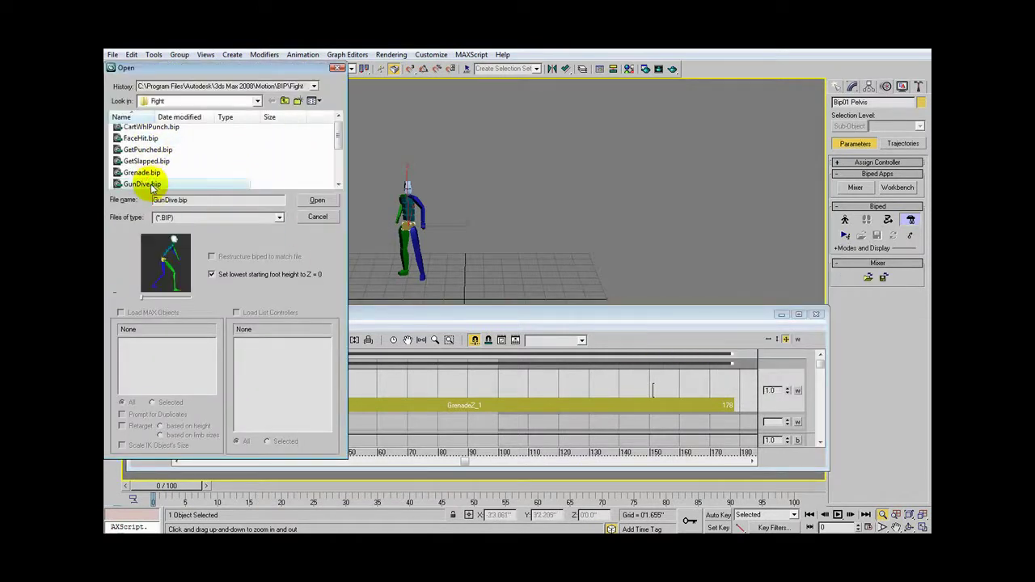
{"action": "left_click", "coordinate": [318, 202]}
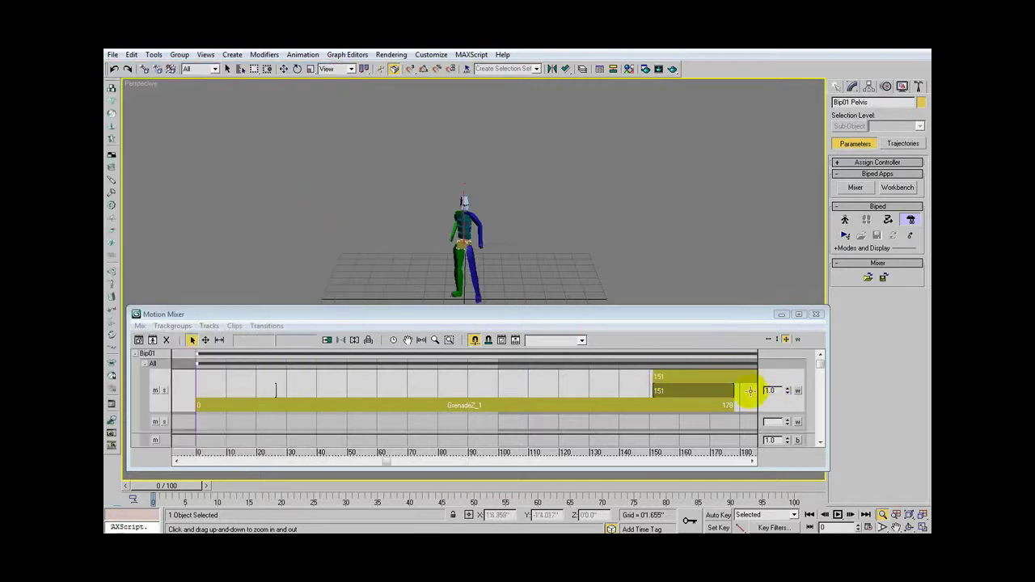
Fit the mixer view to show GrenadeZ_1 and GunDiveZ_1 through frame 246, previewing frame 61.
{"action": "left_click", "coordinate": [420, 342]}
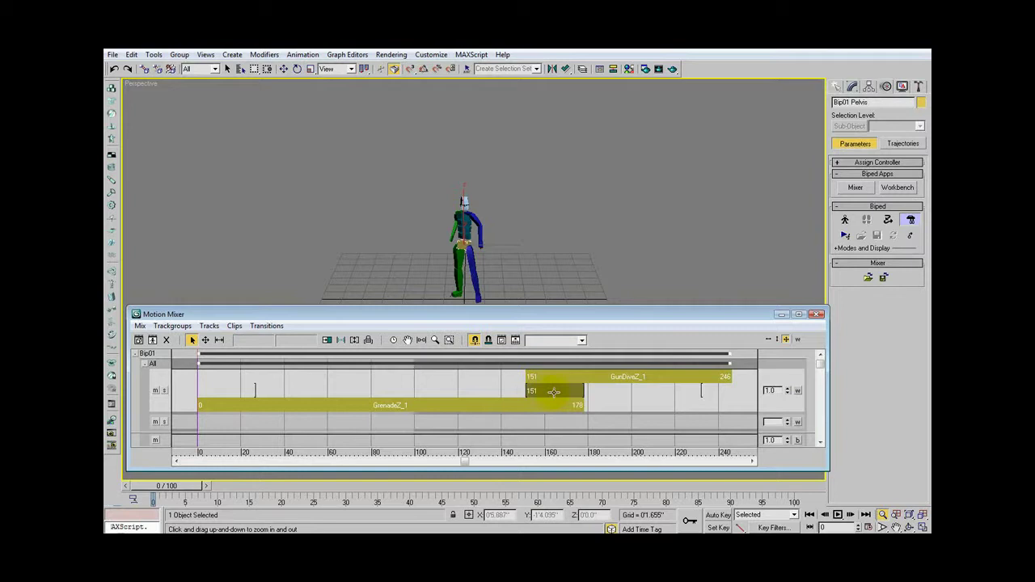
{"action": "left_click", "coordinate": [287, 391]}
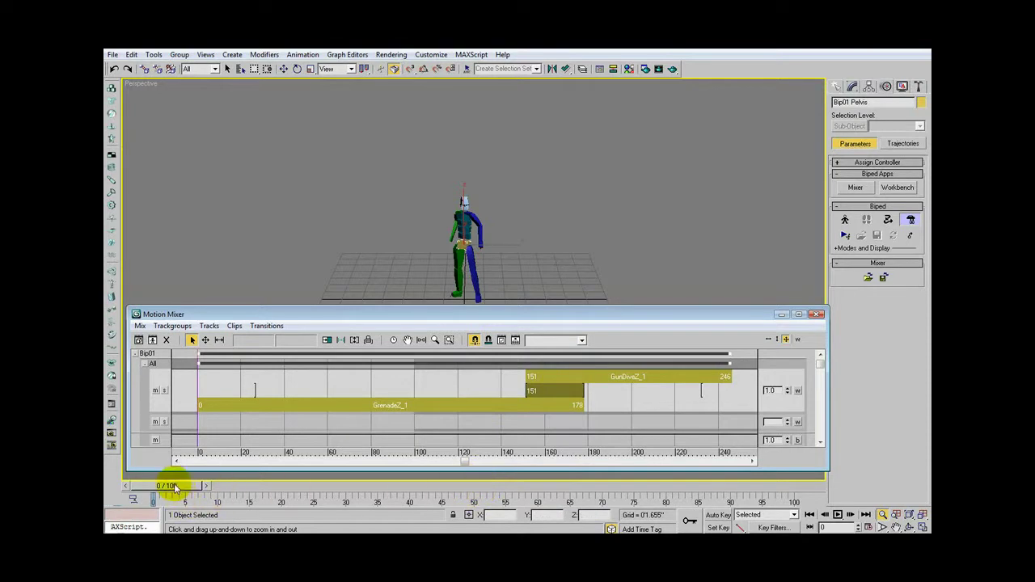
{"action": "mouse_move", "coordinate": [174, 488]}
{"action": "left_mouse_down"}
{"action": "mouse_move", "coordinate": [855, 478]}
{"action": "mouse_move", "coordinate": [156, 492]}
{"action": "left_mouse_up"}
{"action": "key", "text": "alt+z"}
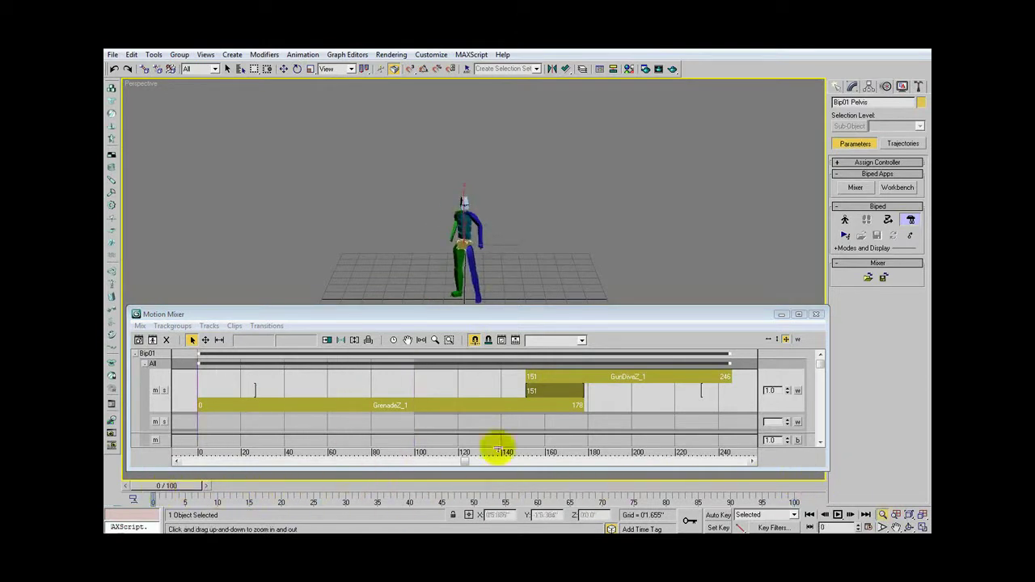
{"action": "left_click", "coordinate": [393, 340]}
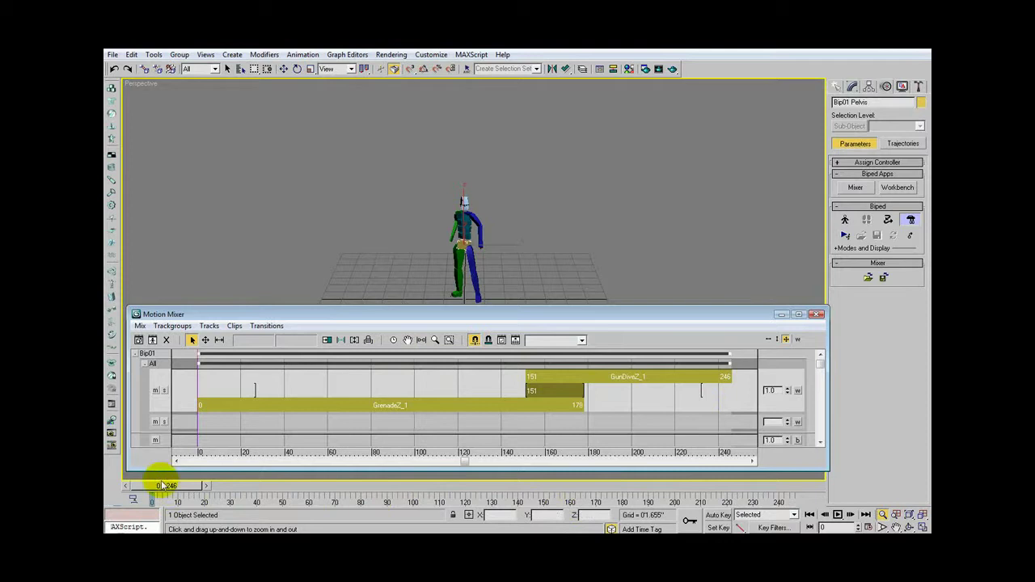
Scrub frames 0–246, checking the grenade-to-dive blend between frames 149 and 177.
{"action": "left_click_drag", "start_coordinate": [160, 488], "coordinate": [544, 419]}
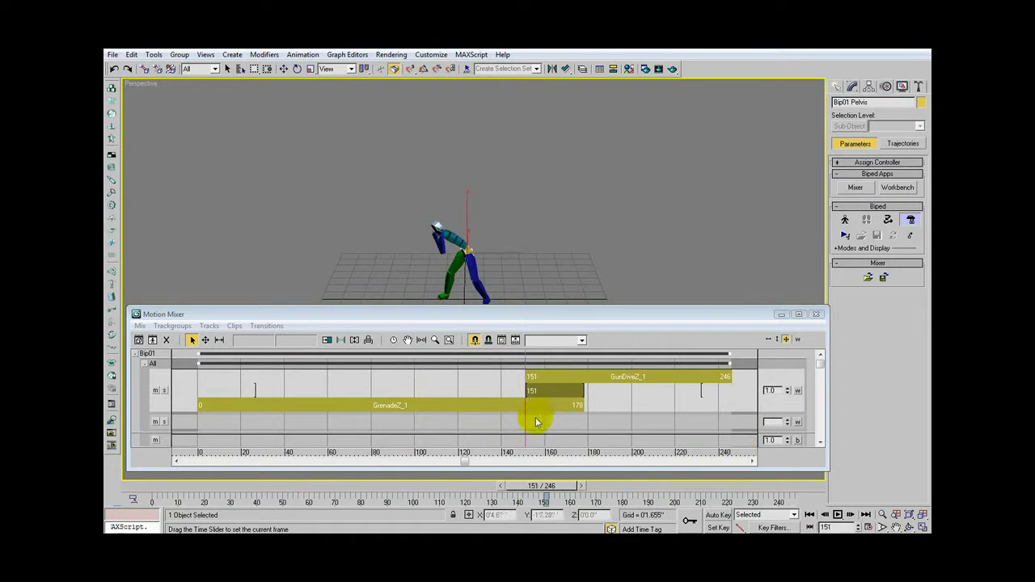
{"action": "left_click_drag", "start_coordinate": [535, 422], "coordinate": [130, 402]}
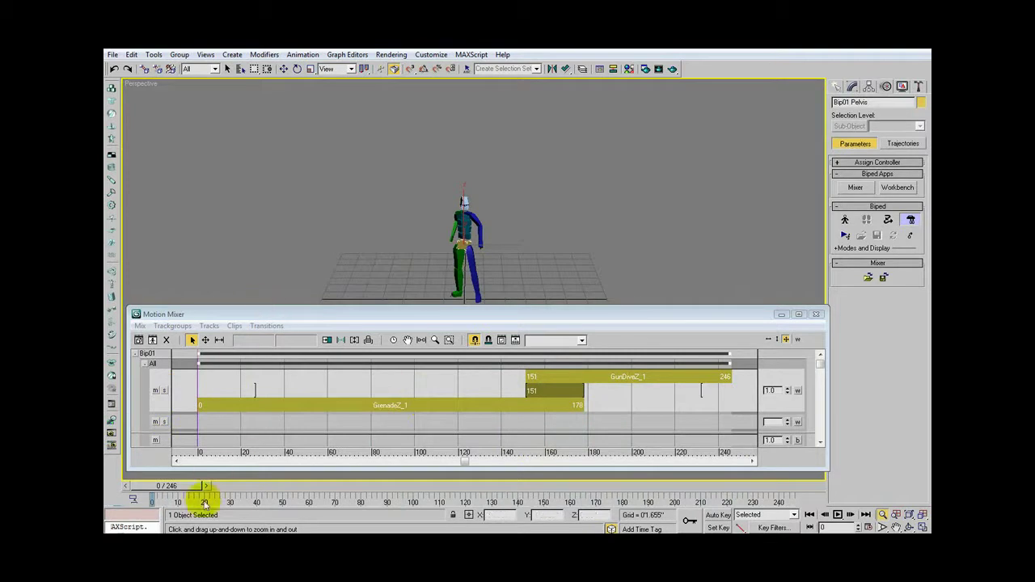
{"action": "left_click_drag", "start_coordinate": [180, 488], "coordinate": [127, 485]}
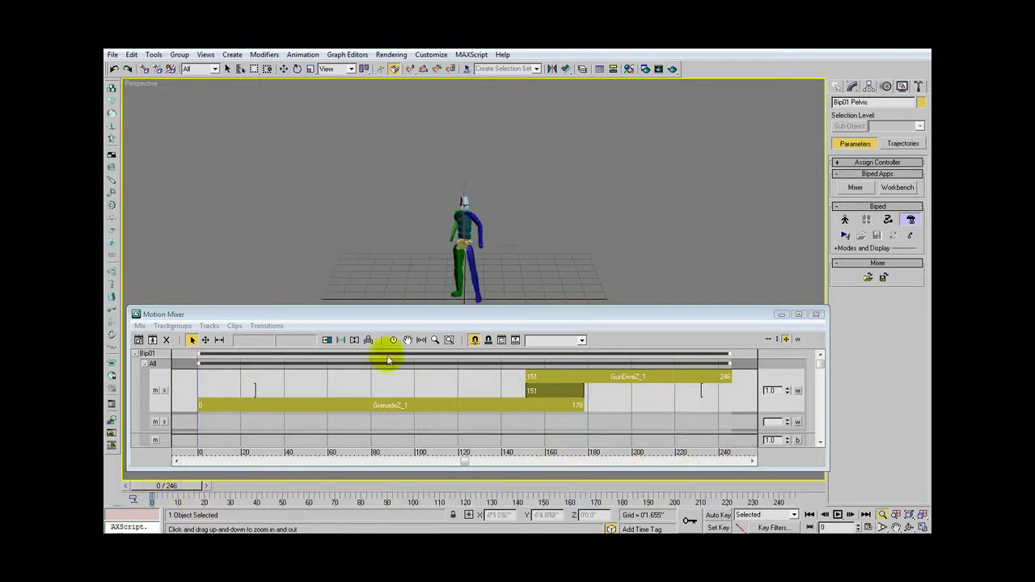
Compute a mixdown of the whole Grenade and GunDive mix with default settings.
{"action": "left_click", "coordinate": [227, 69]}
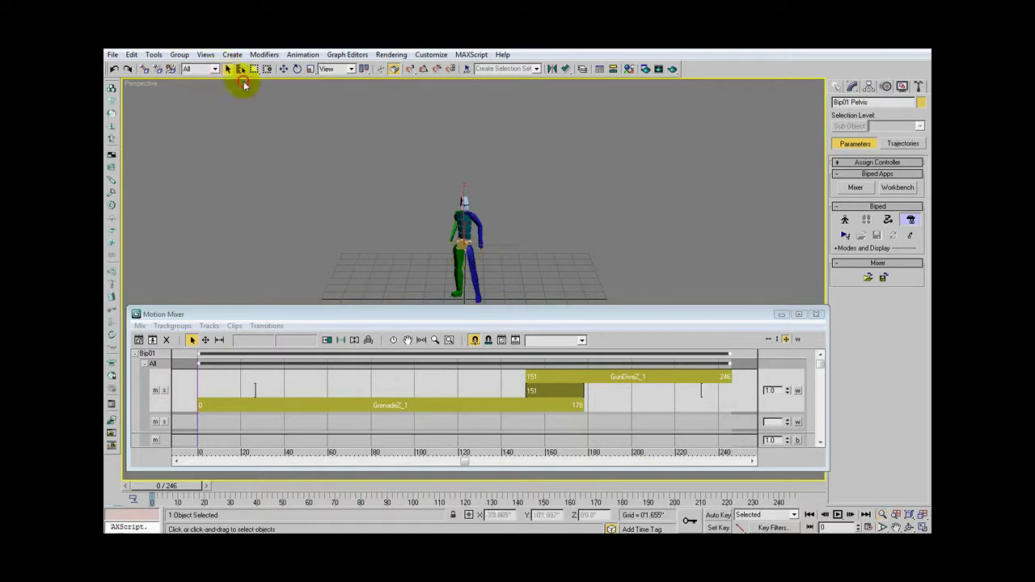
{"action": "right_click", "coordinate": [618, 354]}
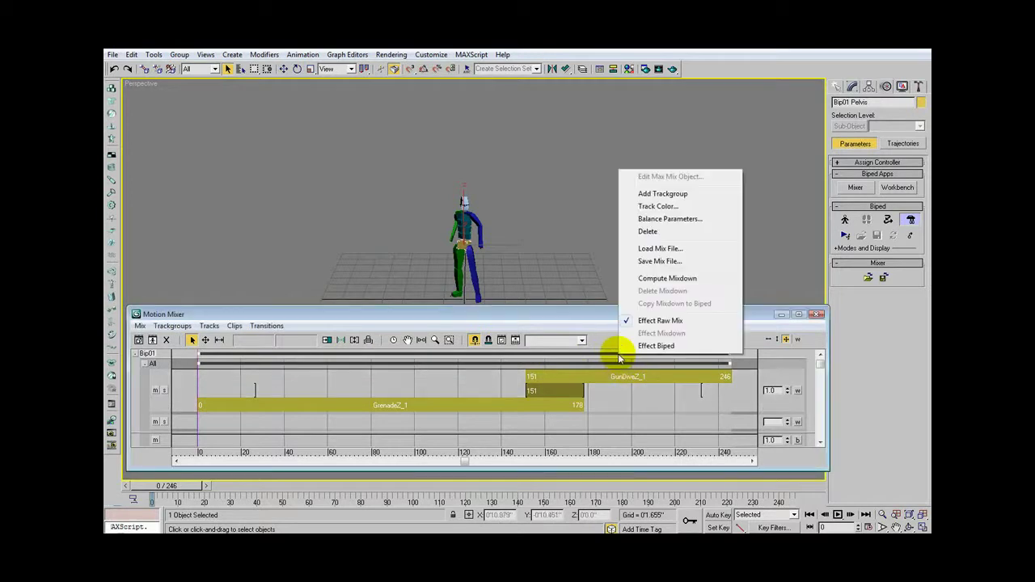
{"action": "left_click", "coordinate": [664, 279]}
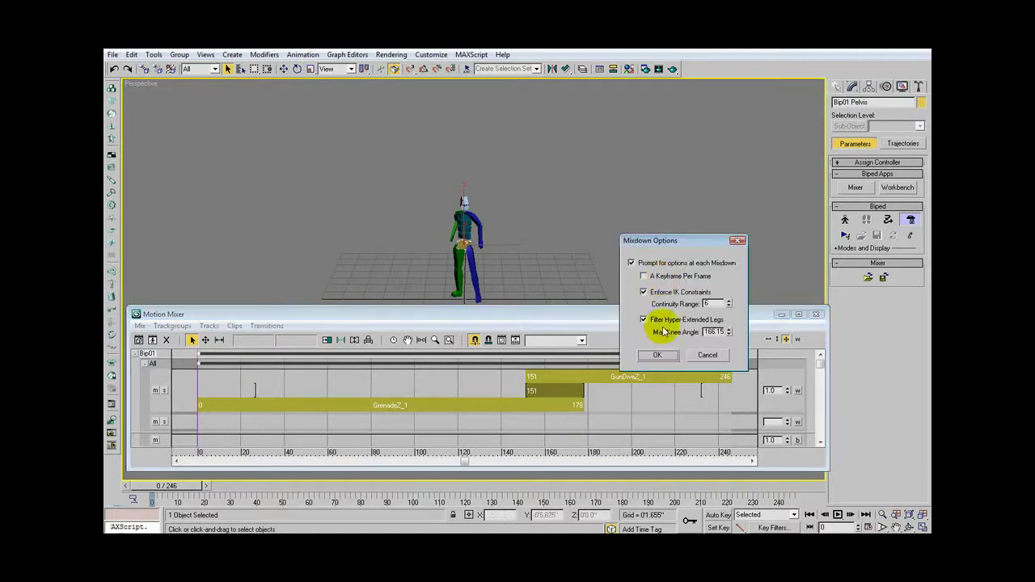
{"action": "left_click", "coordinate": [658, 356]}
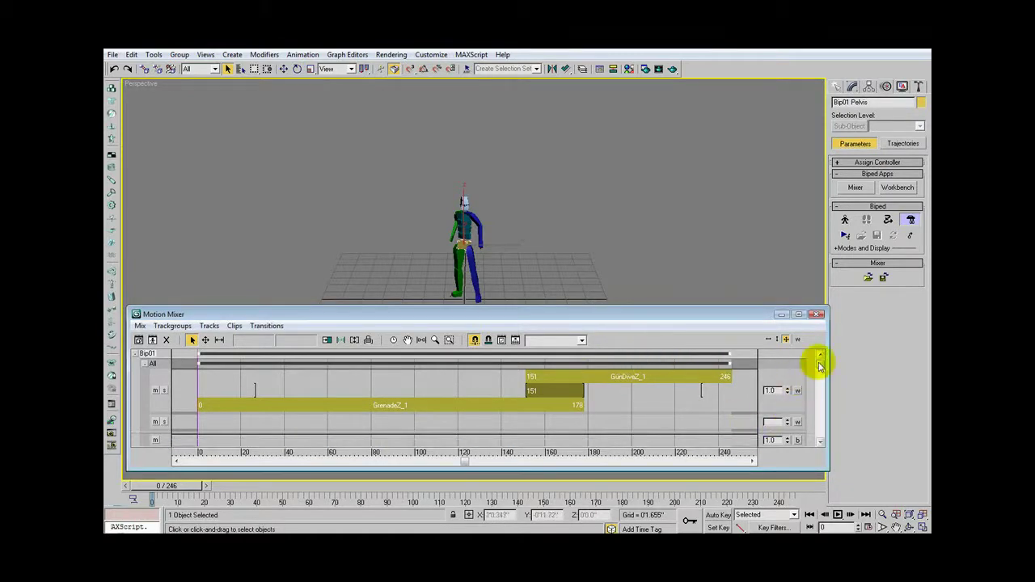
{"action": "left_click_drag", "start_coordinate": [819, 366], "coordinate": [821, 371]}
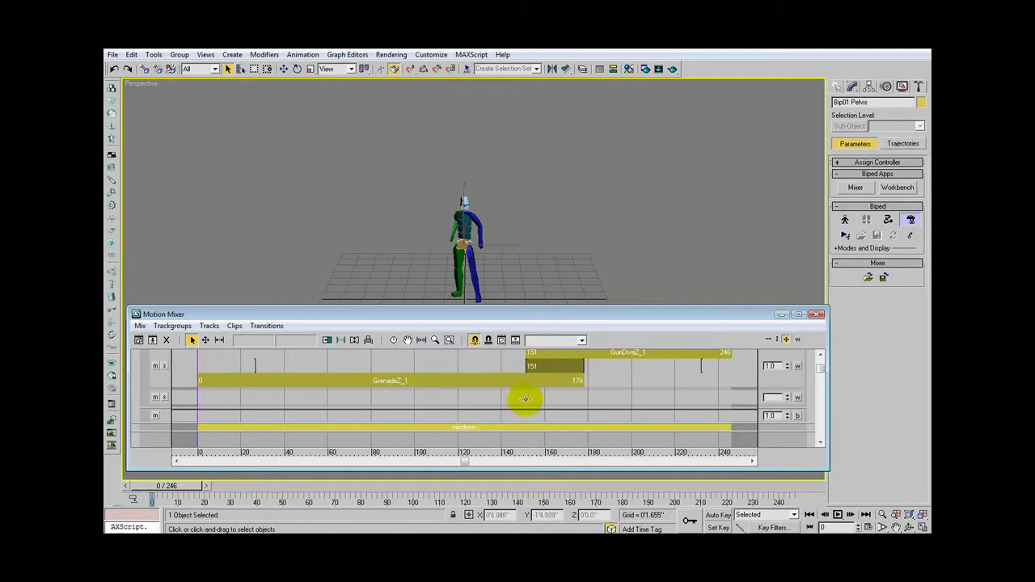
Copy the computed mixdown onto Bip01 and close the Motion Mixer.
{"action": "right_click", "coordinate": [499, 431]}
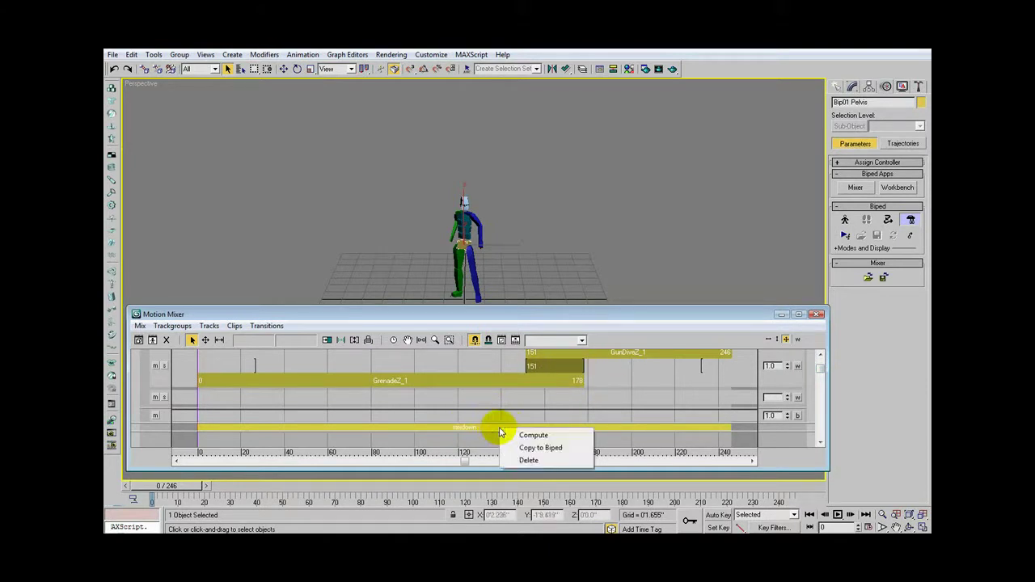
{"action": "left_click", "coordinate": [547, 448]}
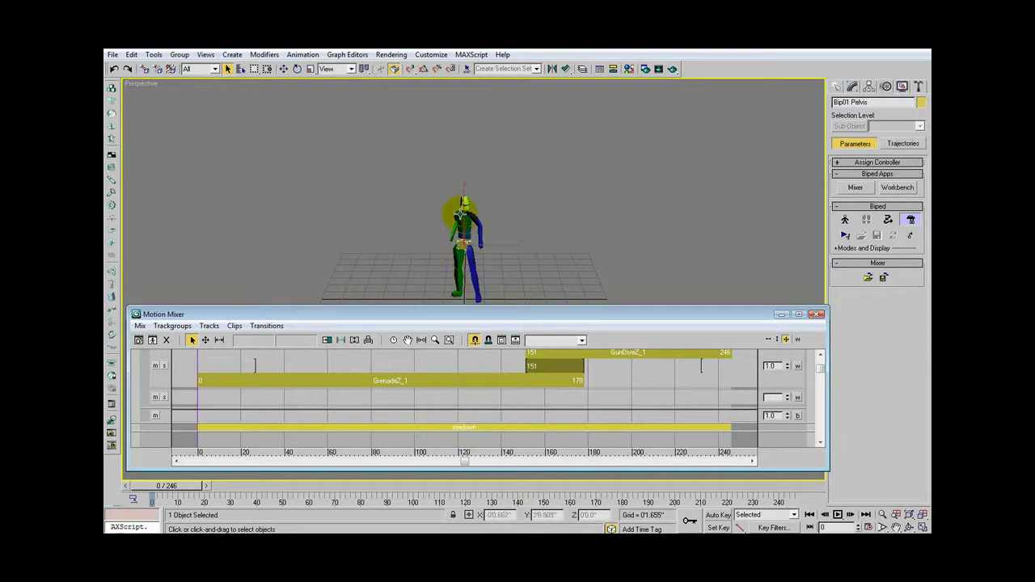
{"action": "left_click", "coordinate": [817, 315]}
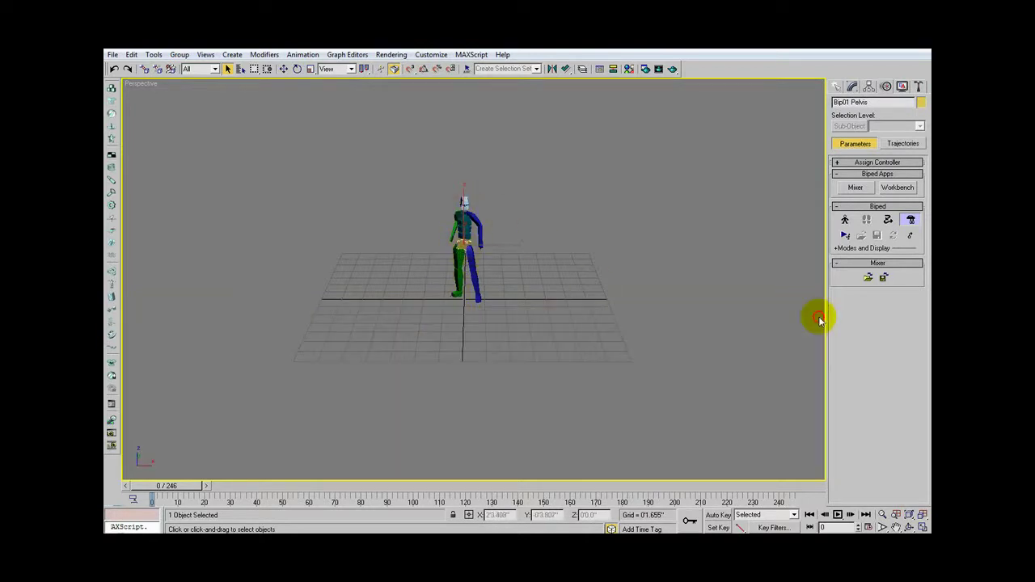
Turn off Mixer Mode for Bip01 and scrub its copied keys across 246 frames.
{"action": "left_click", "coordinate": [910, 220]}
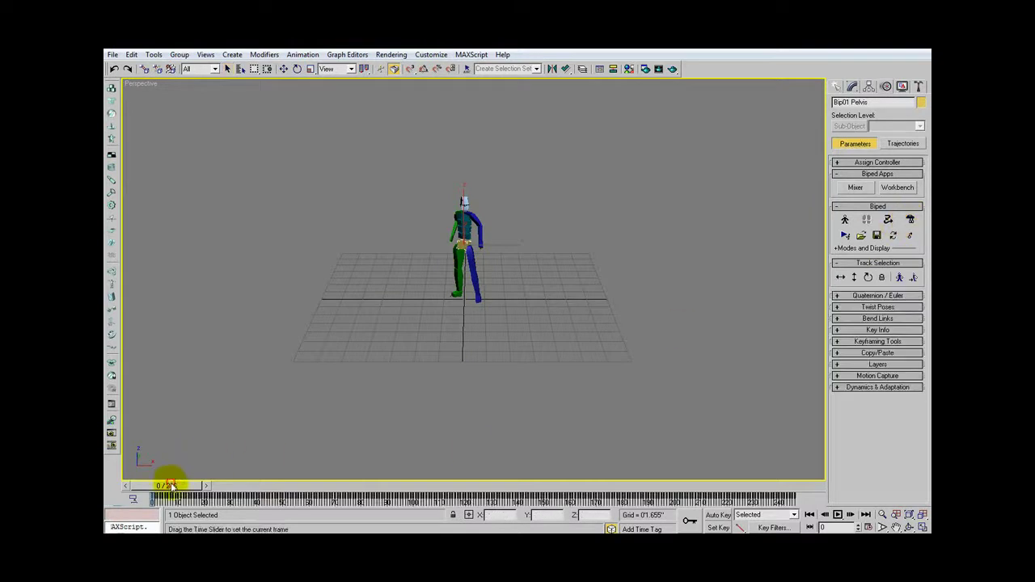
{"action": "left_click_drag", "start_coordinate": [170, 485], "coordinate": [125, 461]}
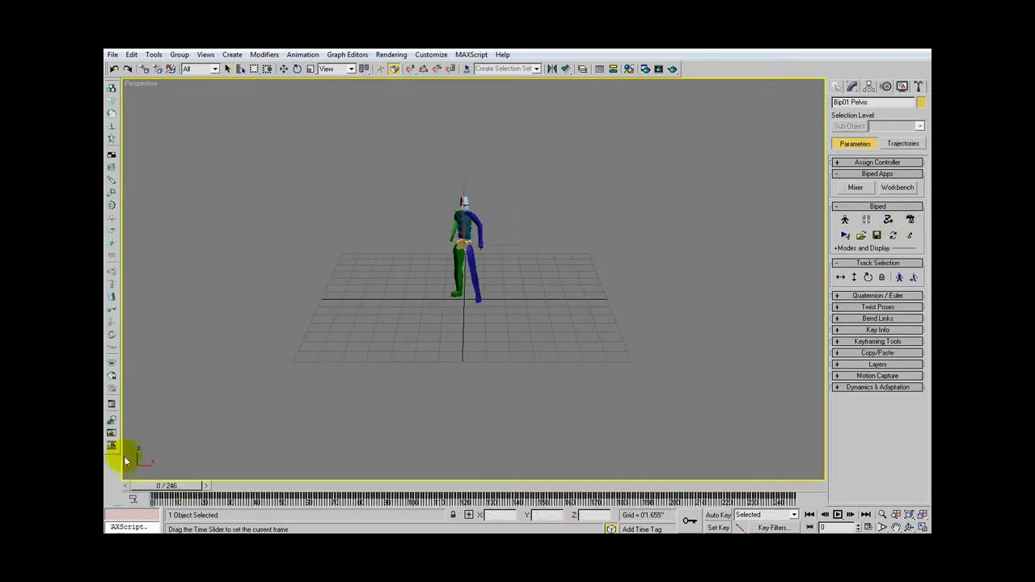